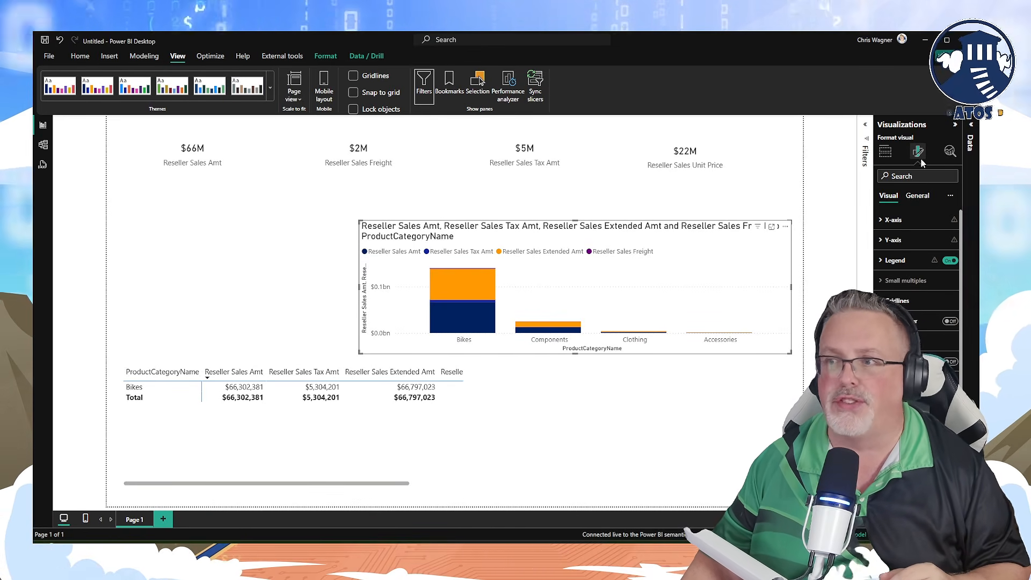
# View the Report Example page of the Theme Example report in a maximized window and return to the untitled report
pyautogui.moveTo(978, 397); pyautogui.dragTo(316, 92)
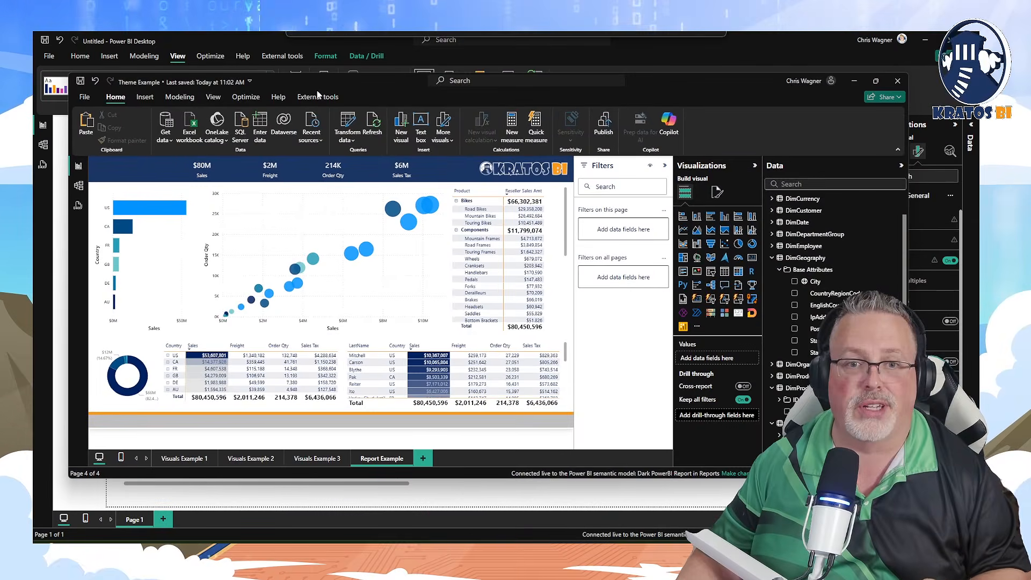
pyautogui.doubleClick(326, 90)
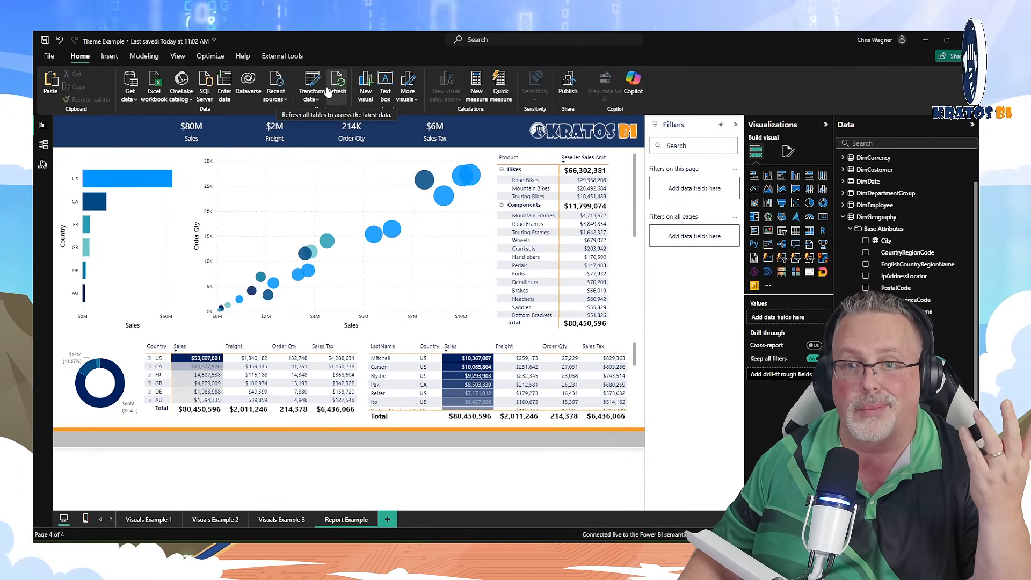
pyautogui.click(737, 124)
pyautogui.click(828, 126)
pyautogui.moveTo(728, 36); pyautogui.dragTo(978, 241)
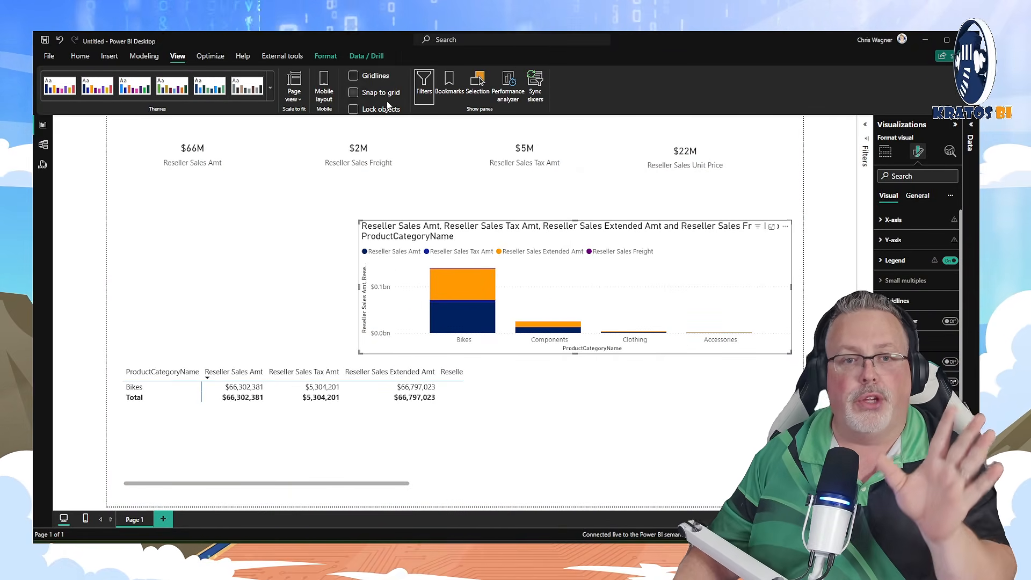
# Examine the built-in theme options and the Customize theme settings without changing the current theme
pyautogui.click(270, 89)
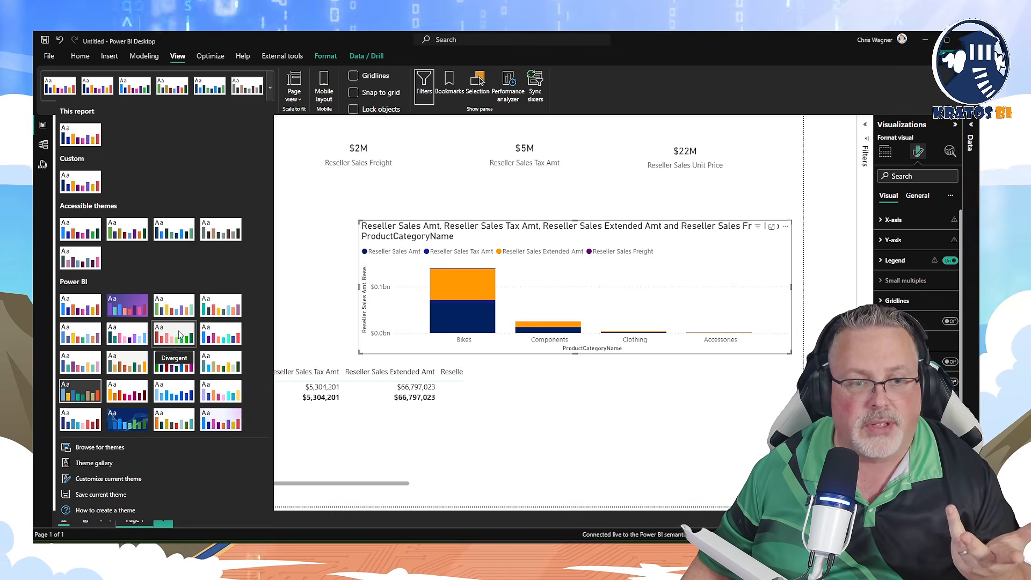
pyautogui.click(96, 464)
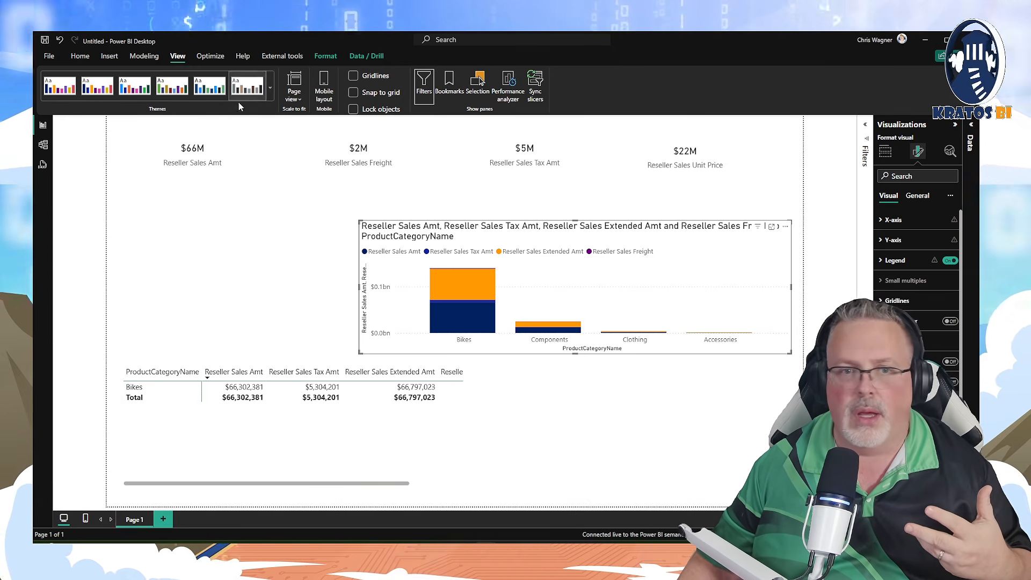
pyautogui.click(270, 88)
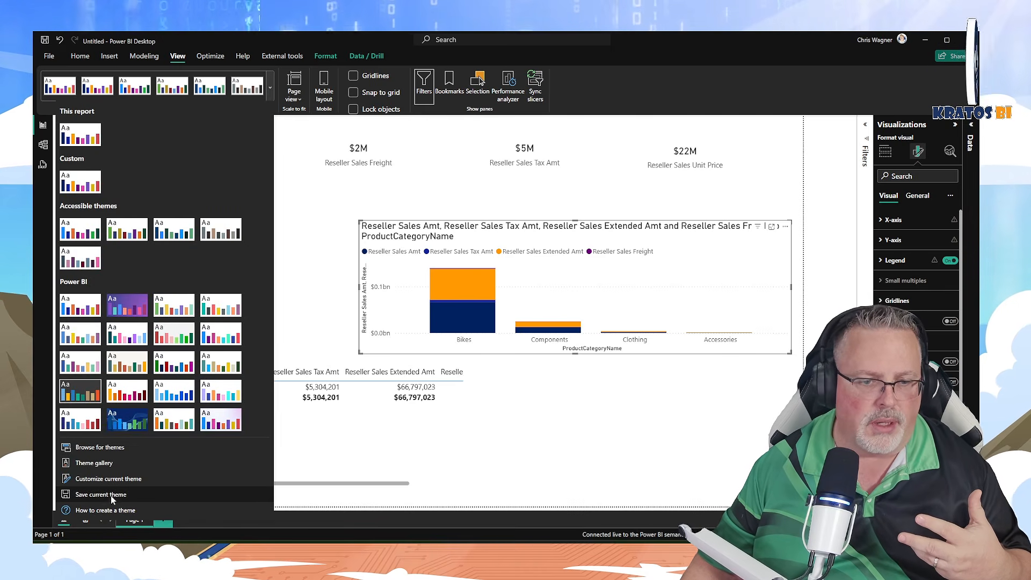
pyautogui.click(104, 480)
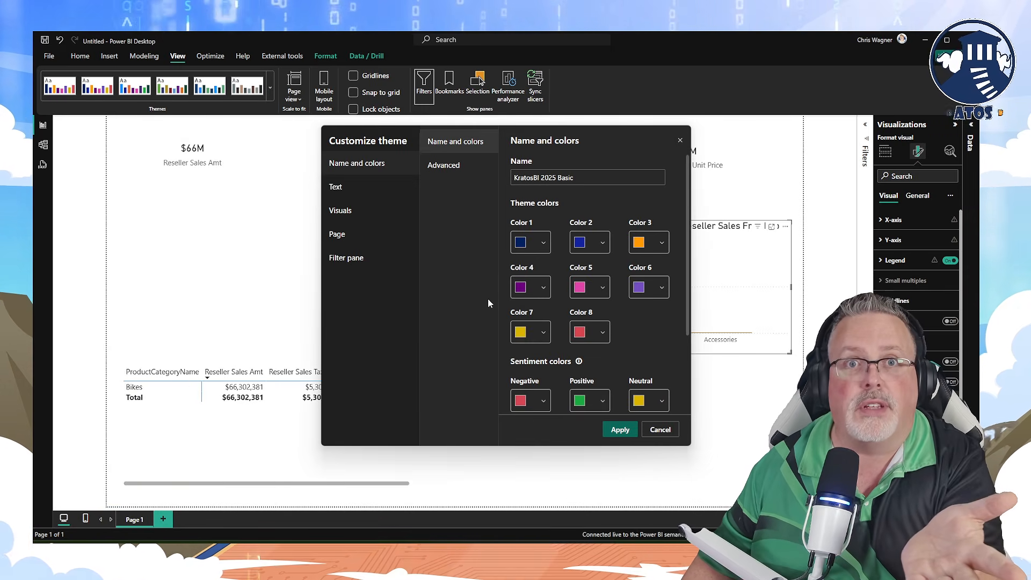
pyautogui.click(681, 141)
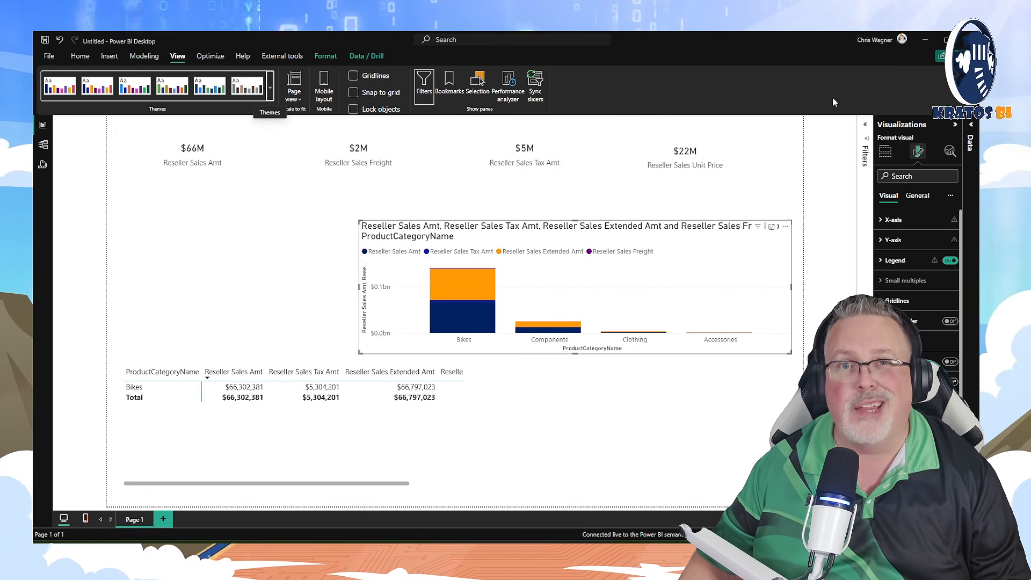
# Switch to the browser and open the Power BI Theme Generator from the PowerBI.tips site
pyautogui.click(926, 43)
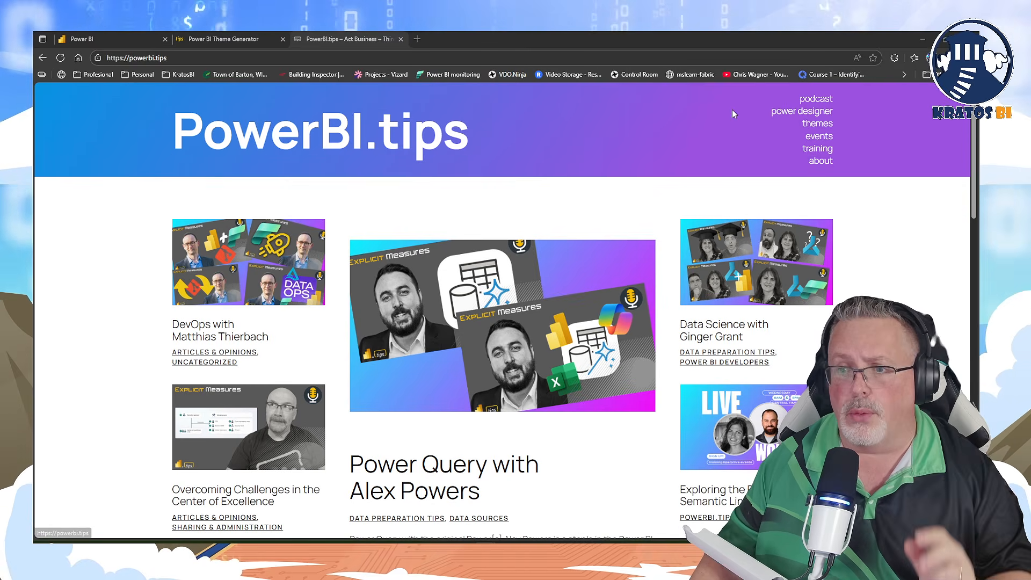
pyautogui.click(823, 123)
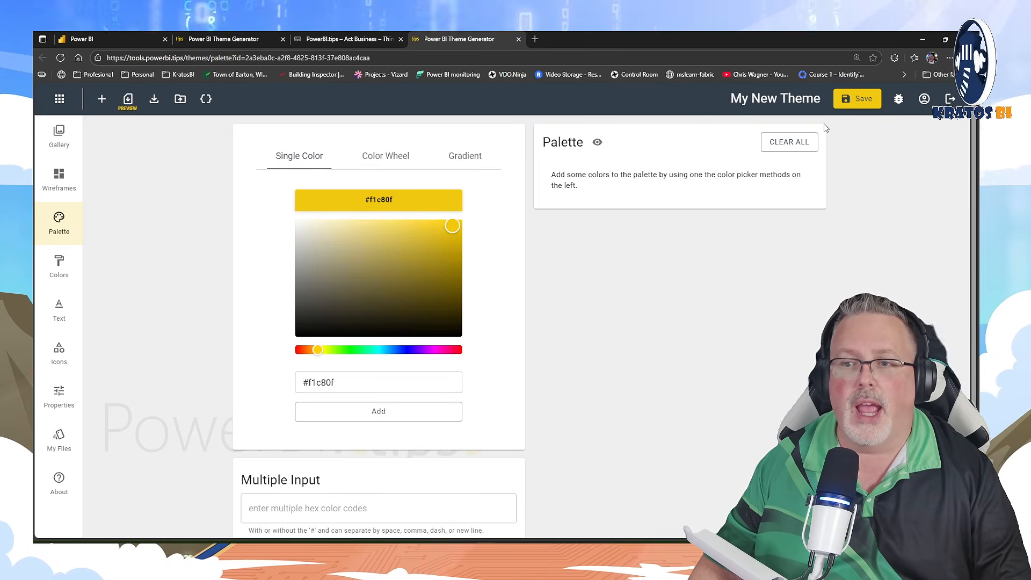
# Review the account's subscription page with the Free and Plus plans, and return to the palette editor
pyautogui.click(925, 100)
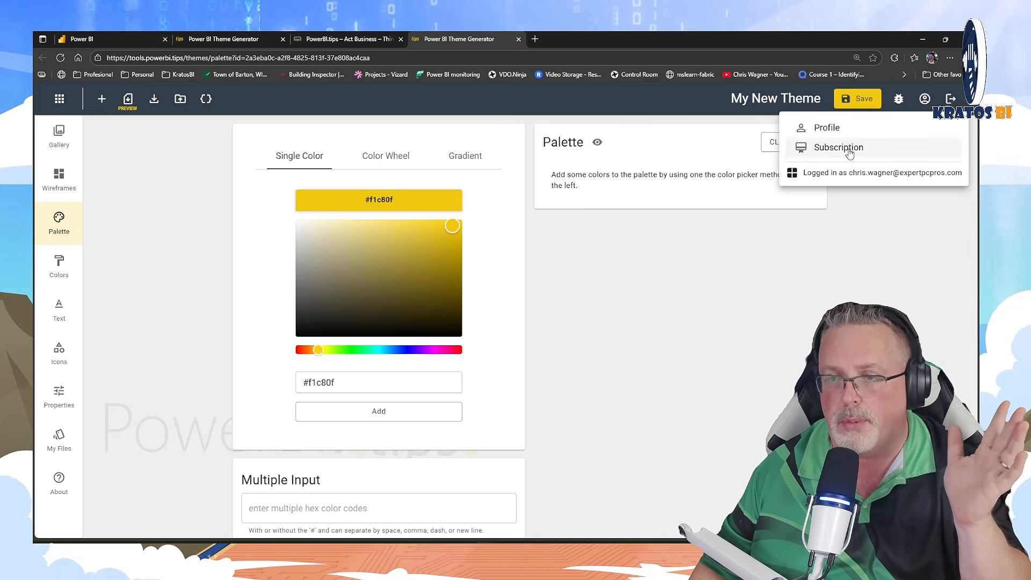
pyautogui.click(849, 153)
pyautogui.scroll(-3, 762, 242)
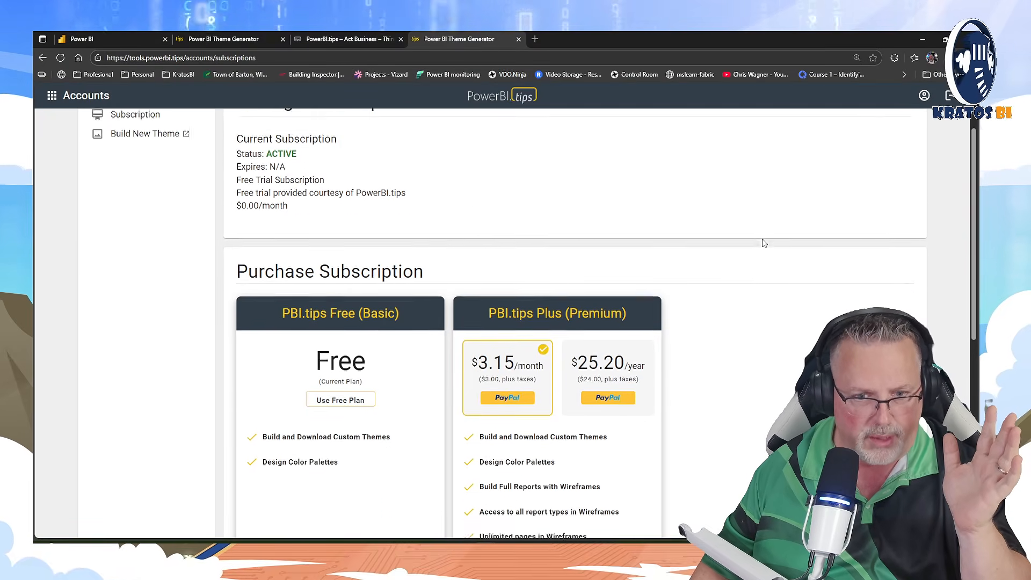
pyautogui.scroll(3, 762, 242)
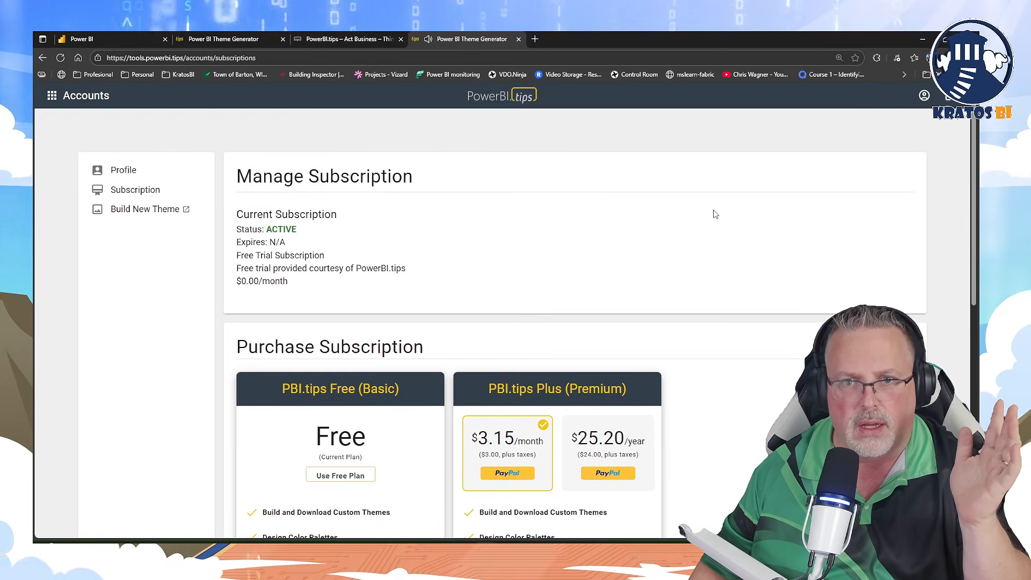
pyautogui.hotkey('alt', 'Left')
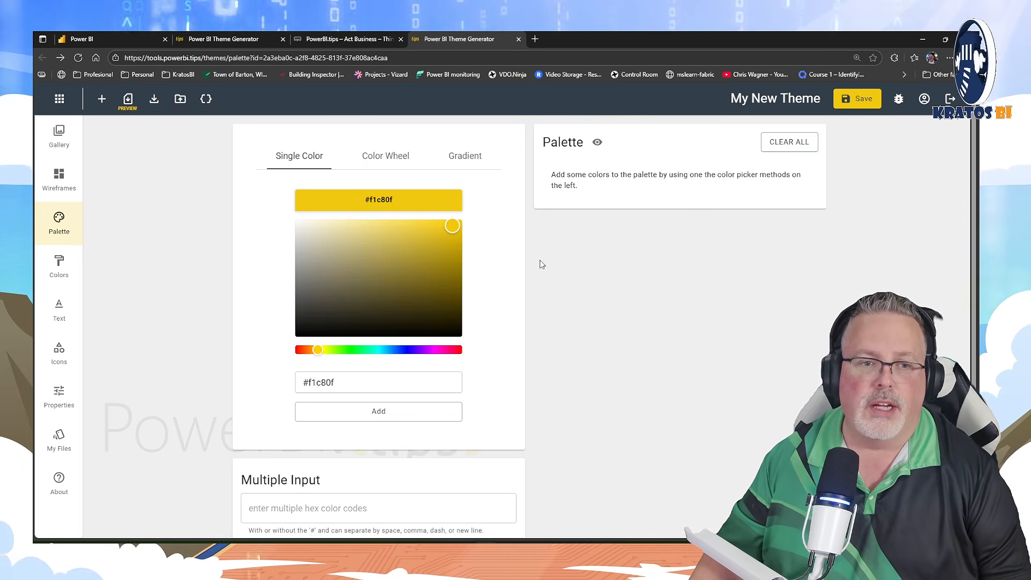
# Browse the theme generator's gallery of layouts and look at the wireframes editor
pyautogui.click(51, 148)
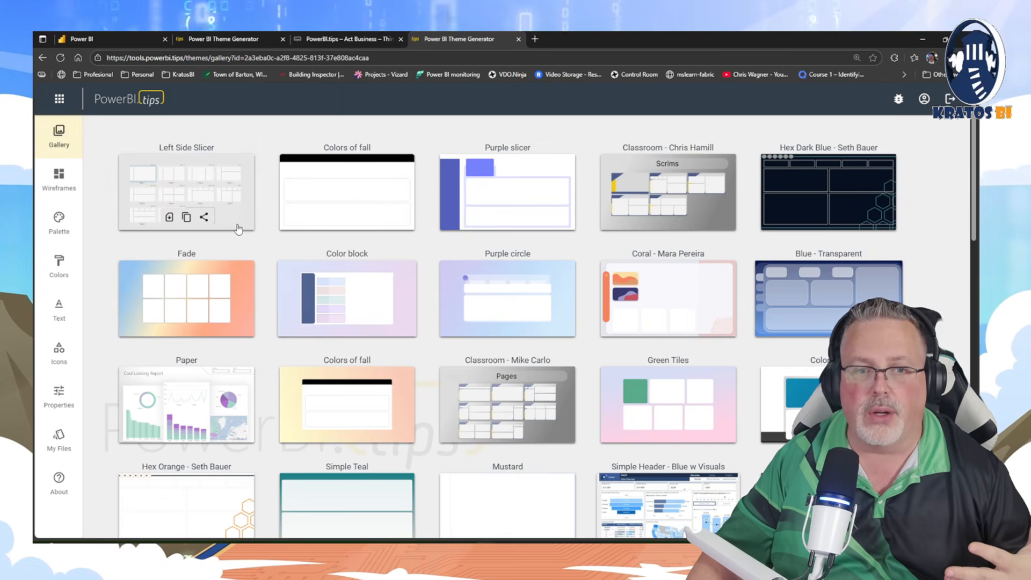
pyautogui.scroll(-7, 238, 229)
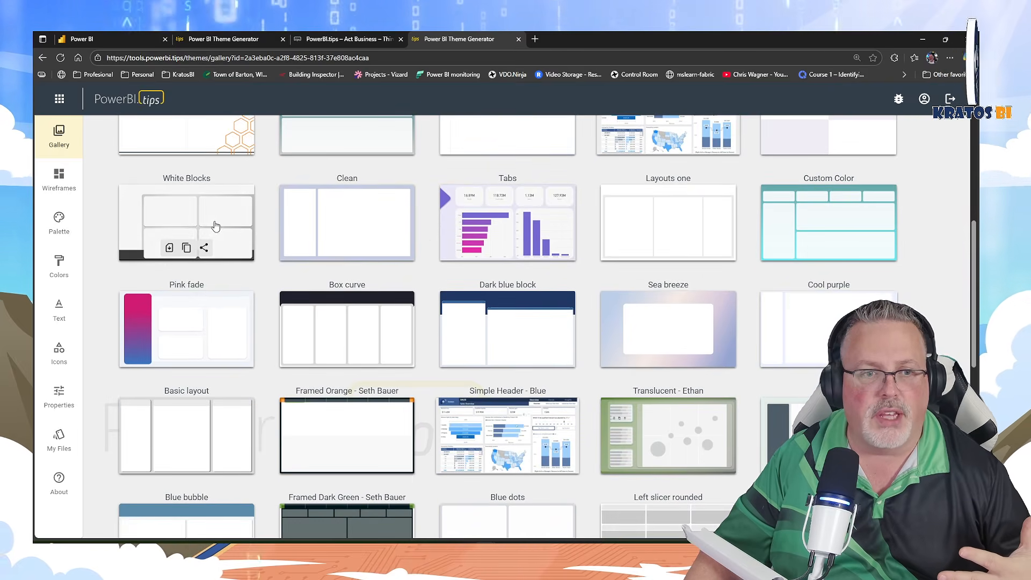
pyautogui.scroll(-3, 203, 223)
pyautogui.scroll(3, 203, 223)
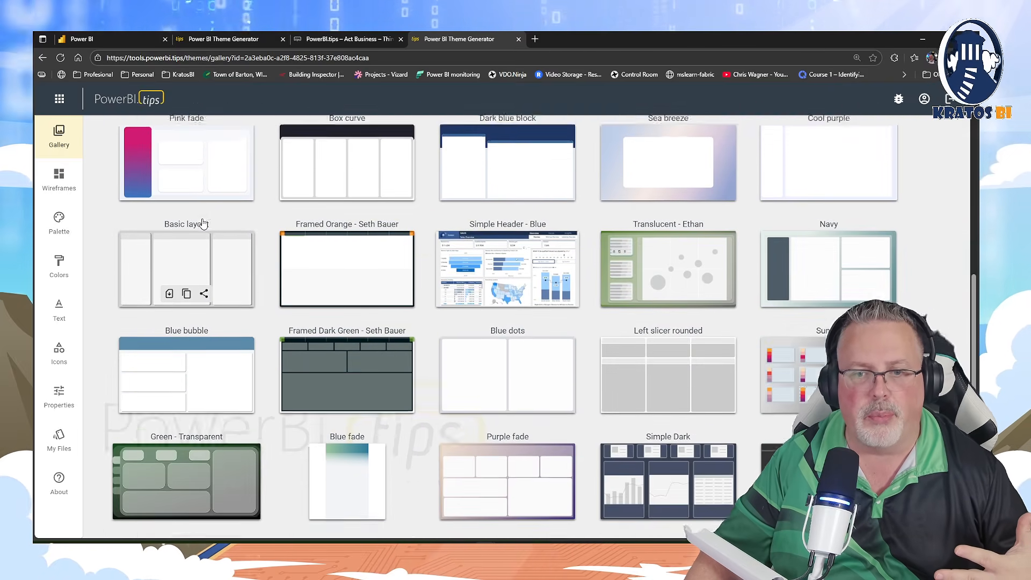
pyautogui.scroll(7, 161, 212)
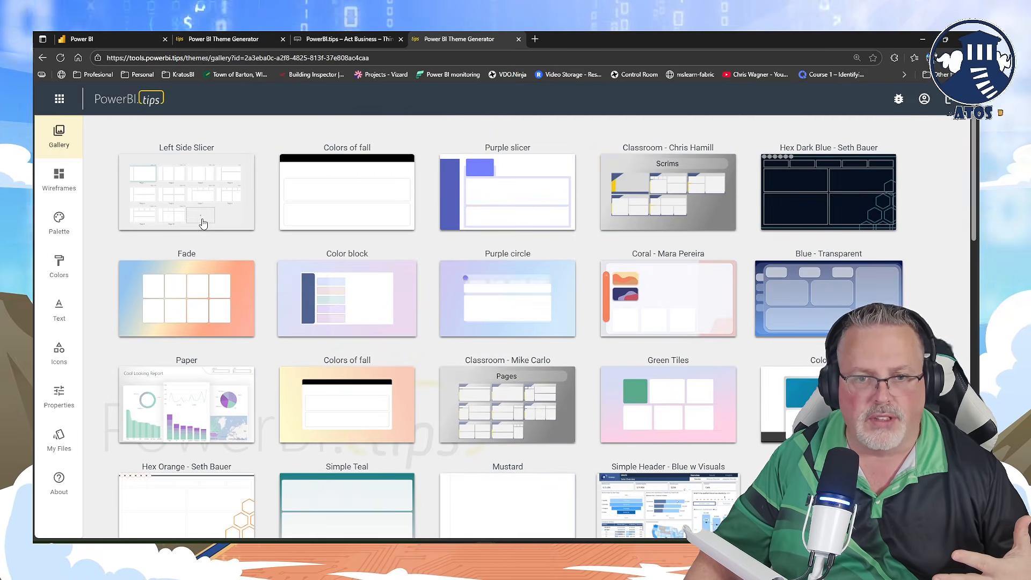
pyautogui.click(66, 182)
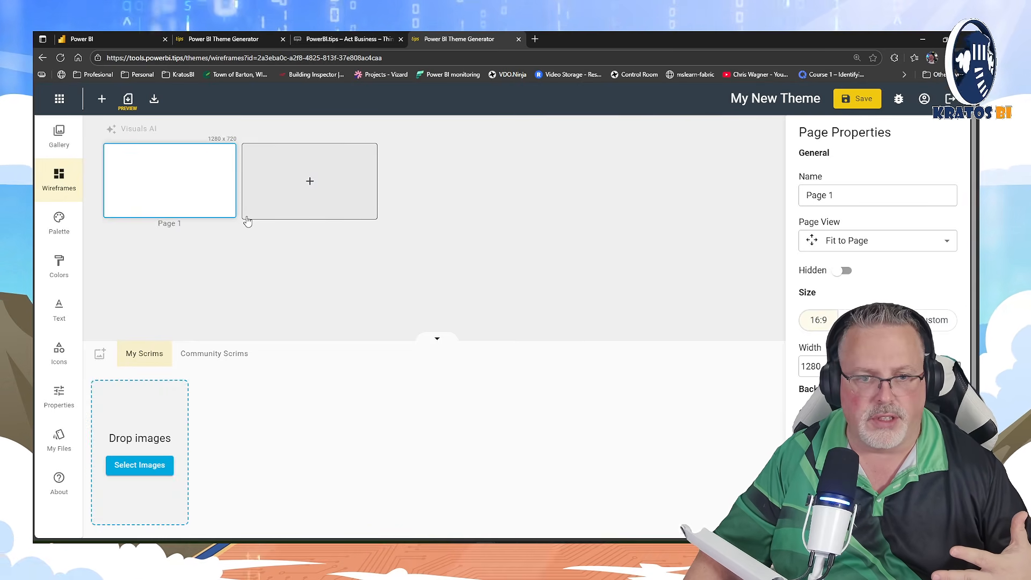
# Add the dark blue #002060 to the theme palette as a single color
pyautogui.click(58, 225)
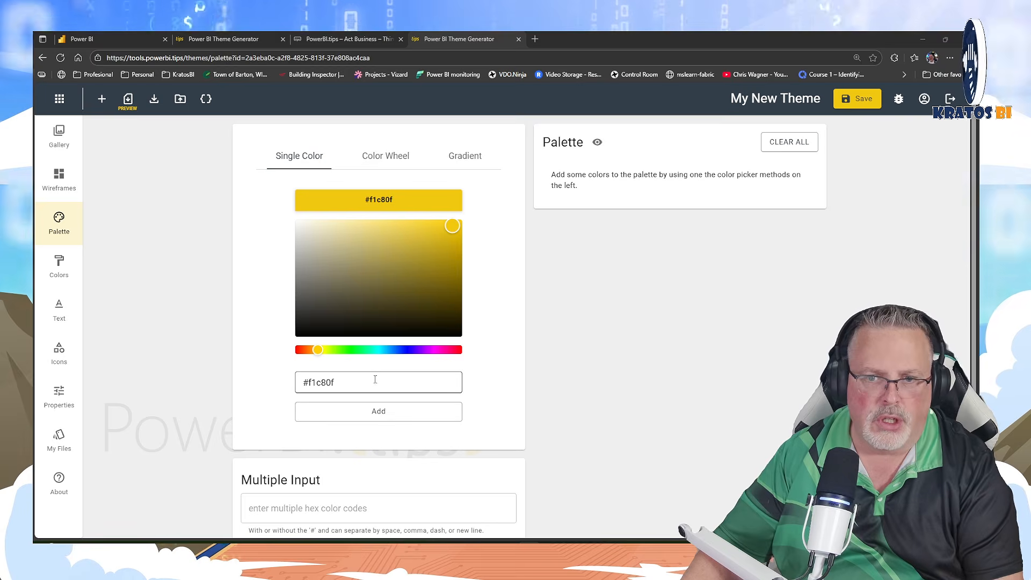
pyautogui.moveTo(375, 380); pyautogui.dragTo(271, 373)
pyautogui.write('002060')
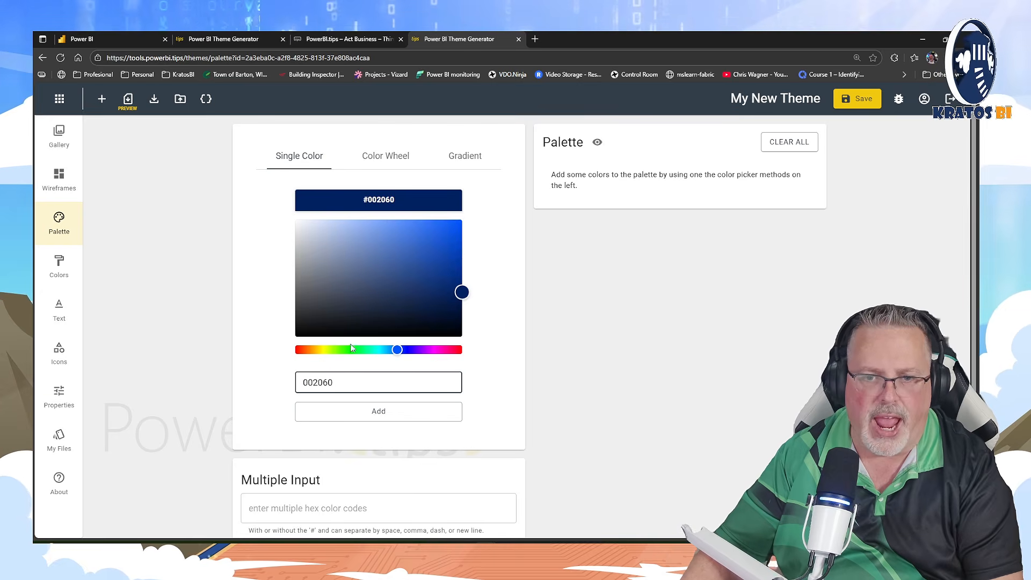
pyautogui.click(376, 413)
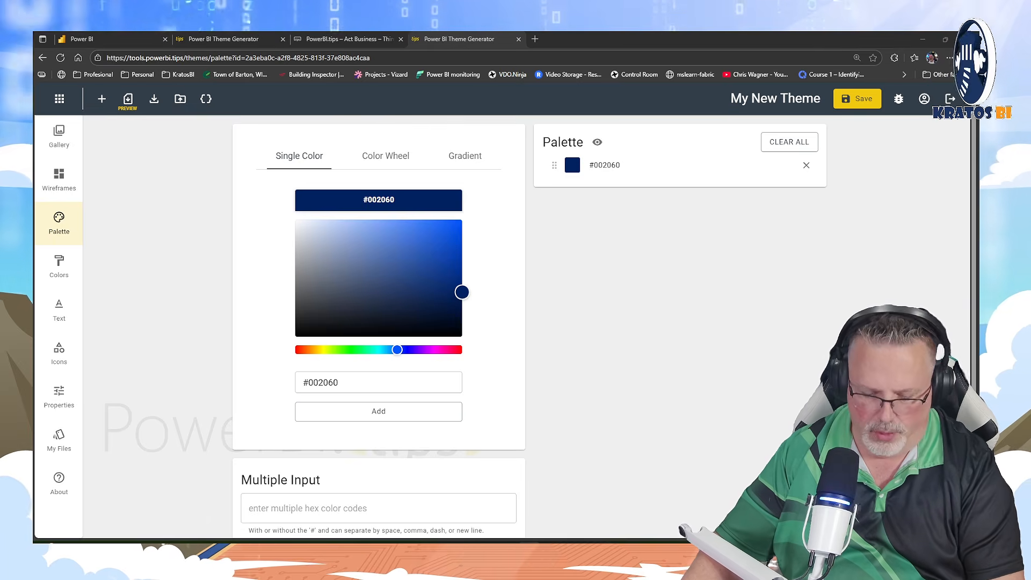
# Add the orange #FF9901 to the palette as a single color and remove it again
pyautogui.doubleClick(337, 383)
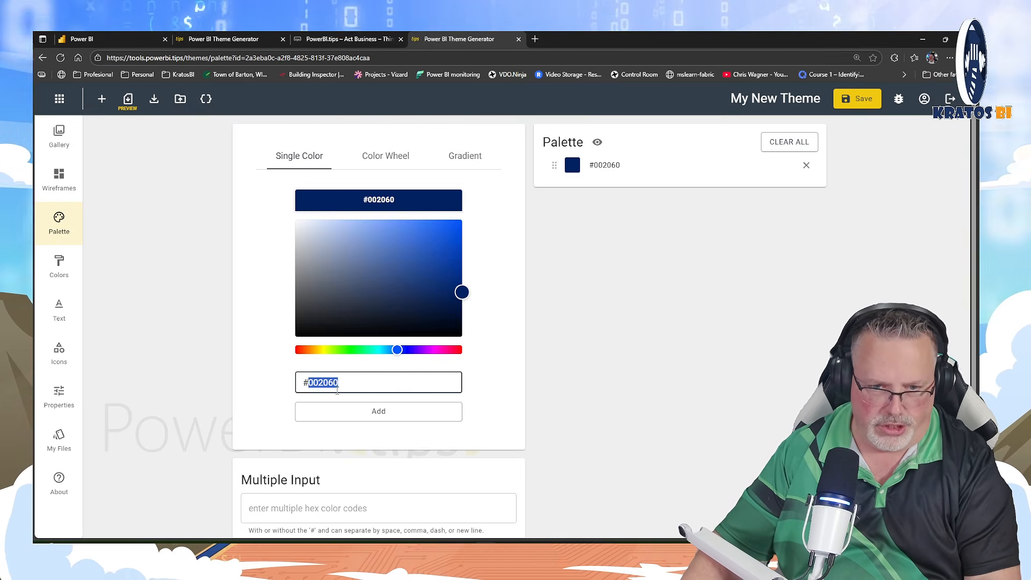
pyautogui.write('FF9901')
pyautogui.click(381, 413)
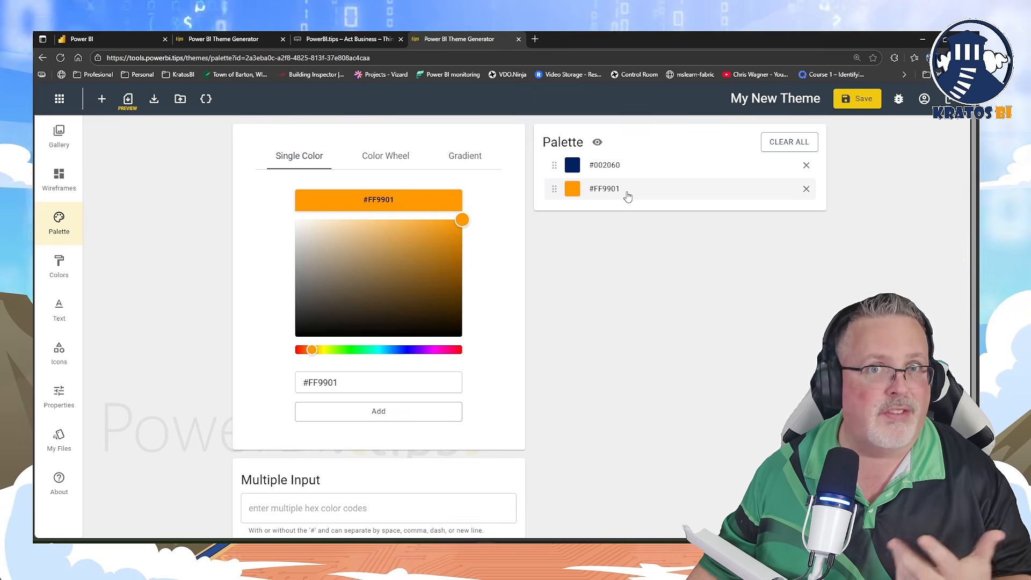
pyautogui.click(806, 190)
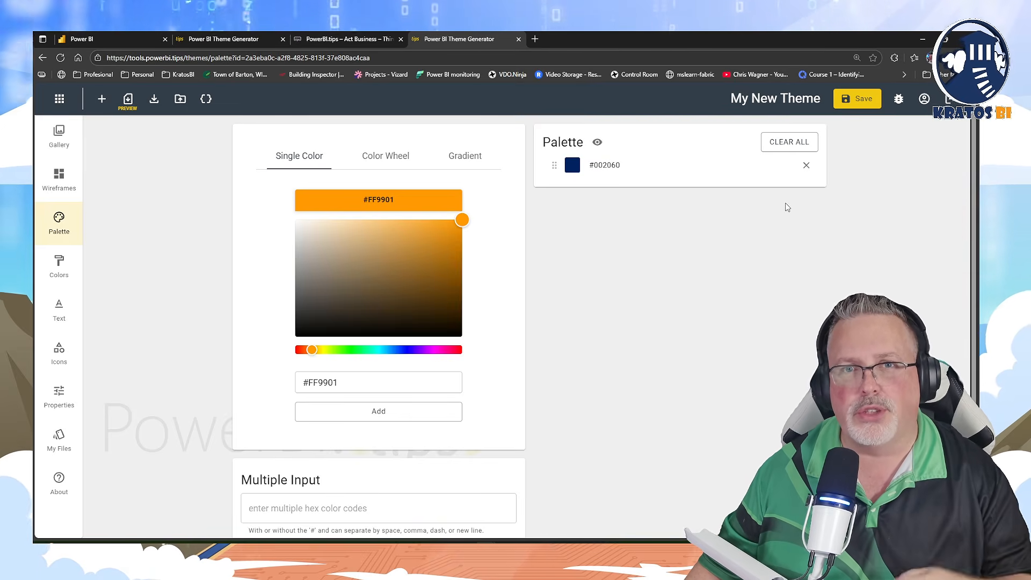
# Set the color wheel's base color to blue #002EFF for a five-color Analogous scheme
pyautogui.click(378, 157)
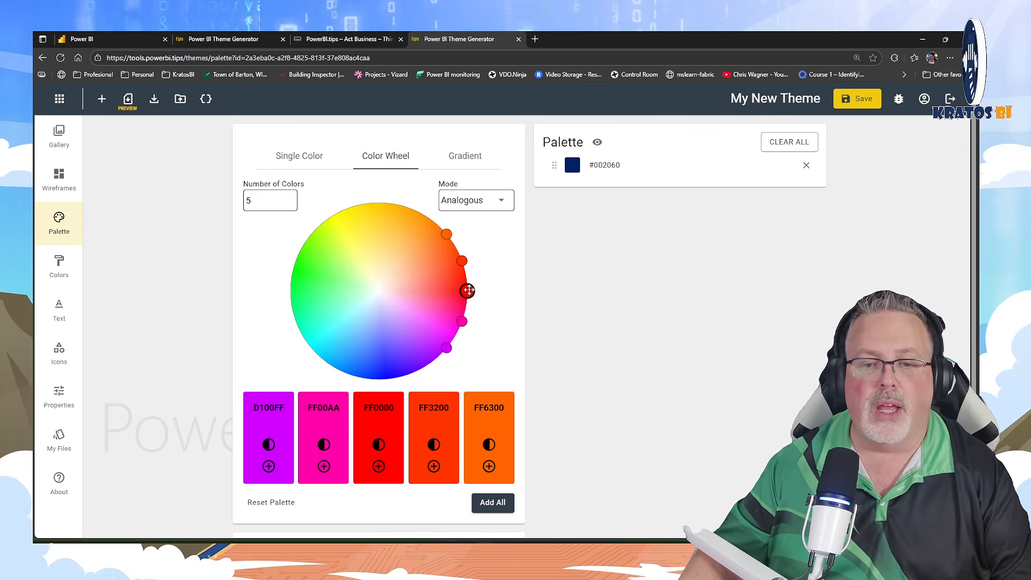
pyautogui.moveTo(467, 294); pyautogui.dragTo(369, 381)
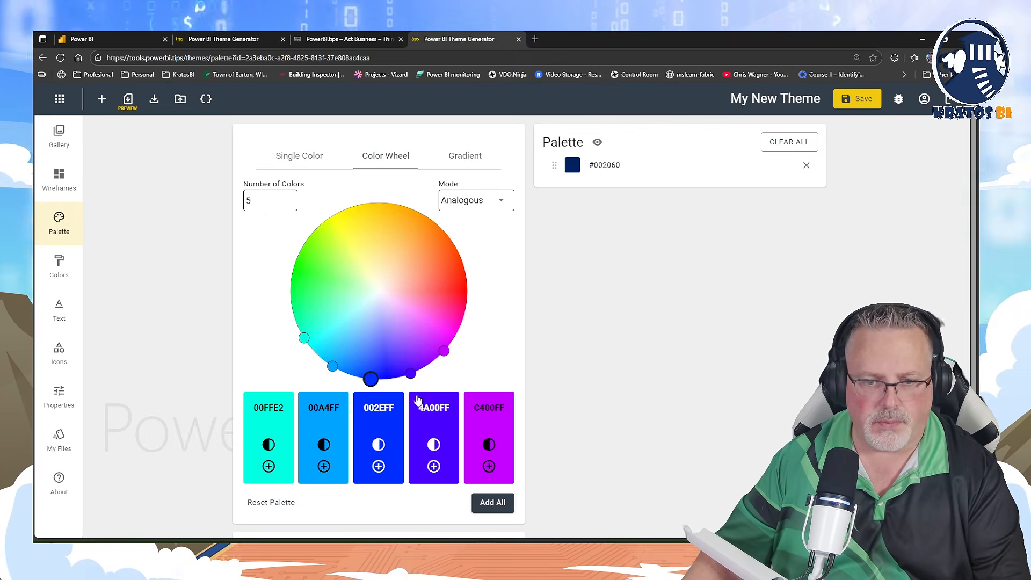
# Try several darker shades for the middle blue swatch of the color wheel, settling on #0024F3
pyautogui.click(377, 444)
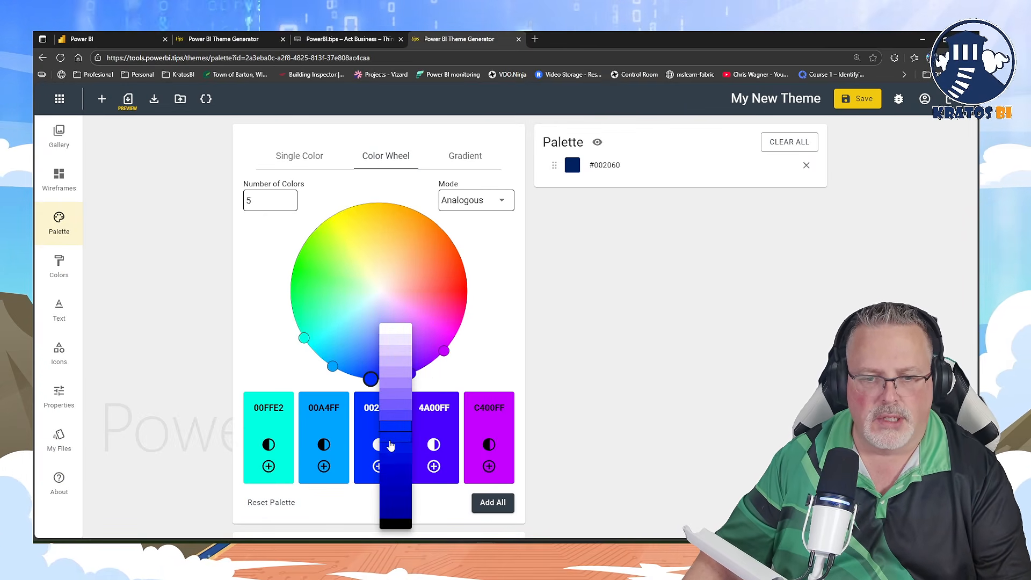
pyautogui.click(394, 449)
pyautogui.click(379, 445)
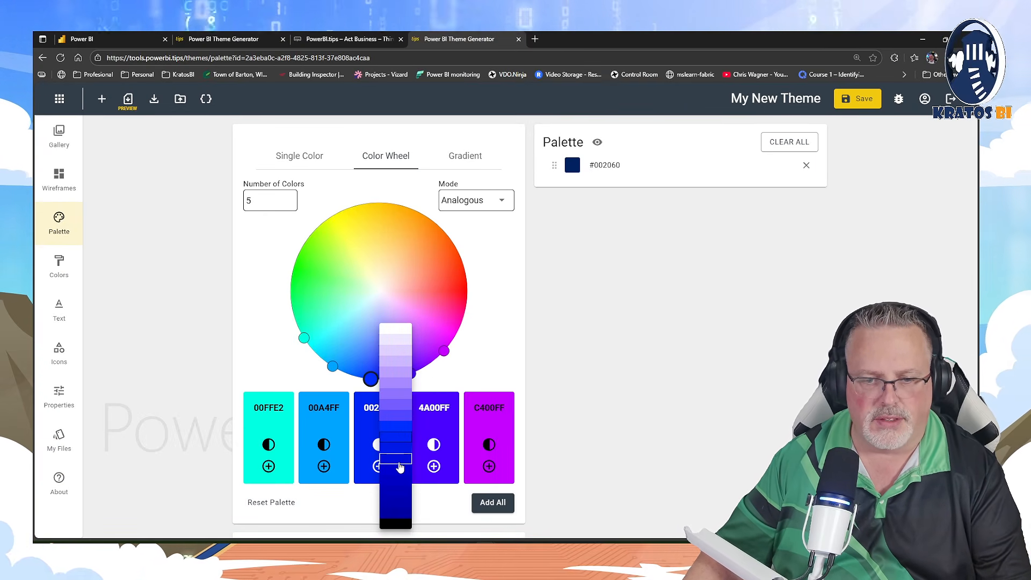
pyautogui.click(399, 473)
pyautogui.click(380, 445)
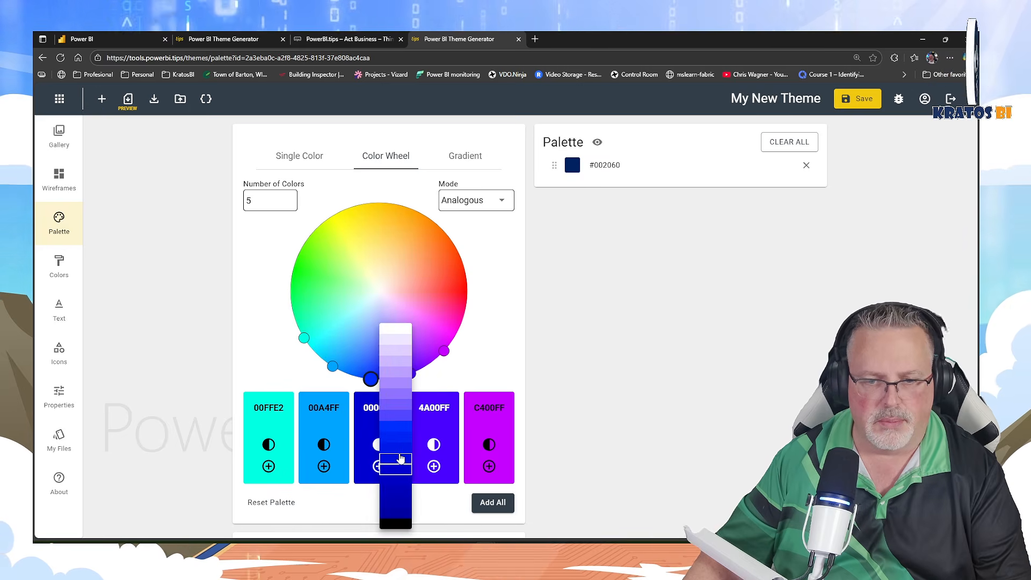
pyautogui.click(400, 459)
pyautogui.click(379, 445)
pyautogui.click(396, 453)
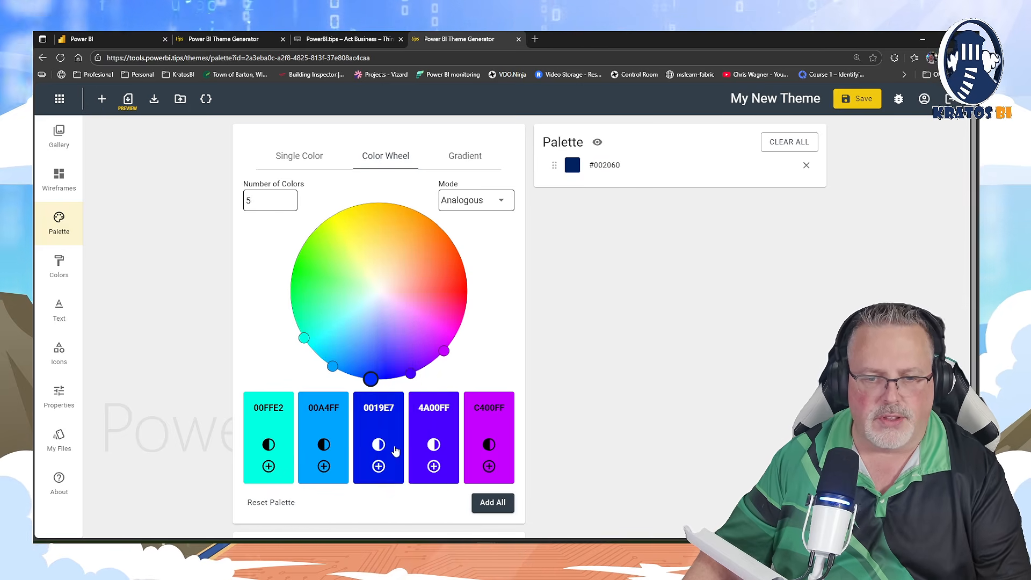
pyautogui.click(380, 444)
pyautogui.click(391, 435)
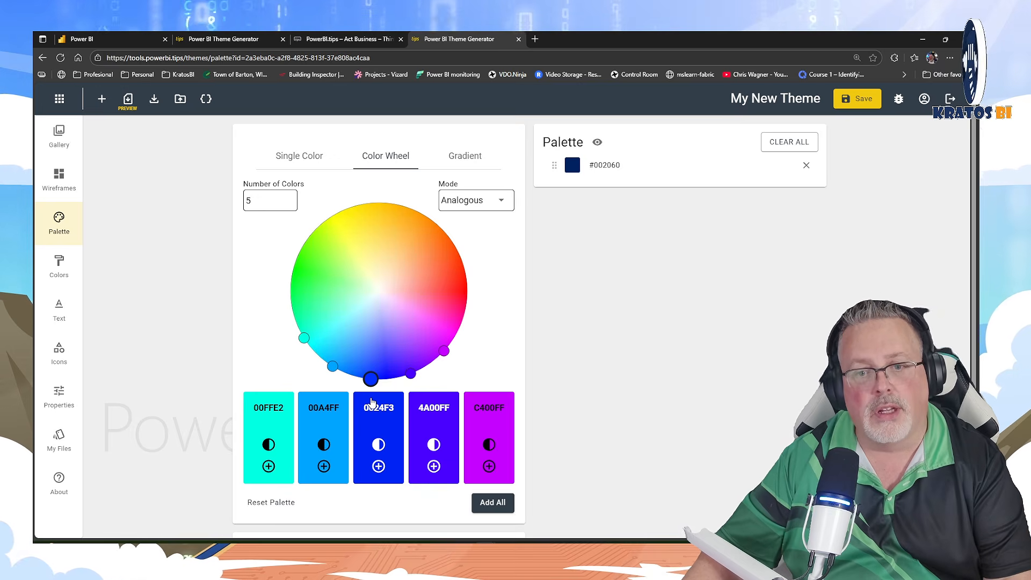
# Widen the analogous spread on the color wheel and add the purple #6400FF and light blue #00BDFF to the palette
pyautogui.moveTo(414, 372); pyautogui.dragTo(422, 372)
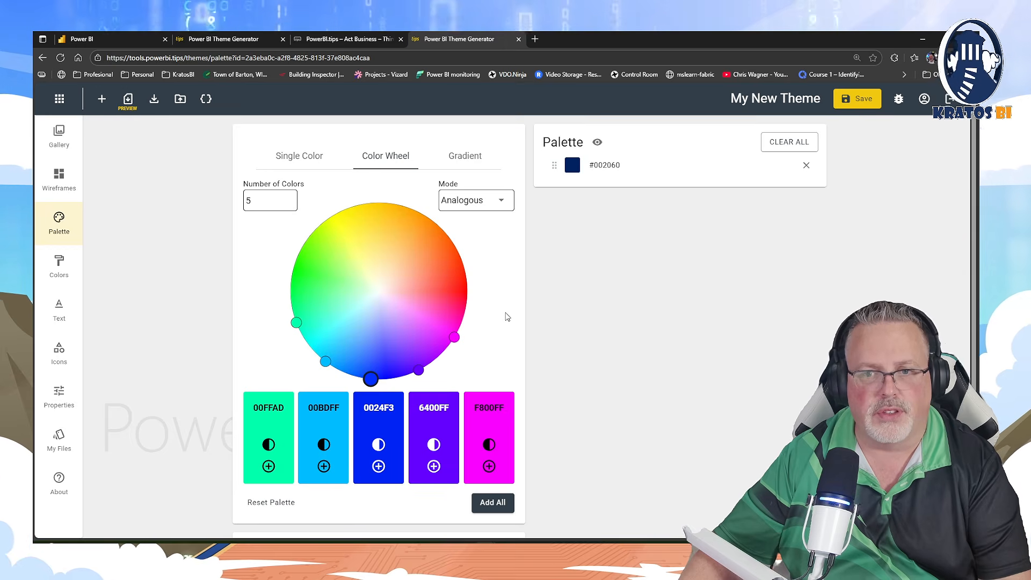
pyautogui.click(433, 467)
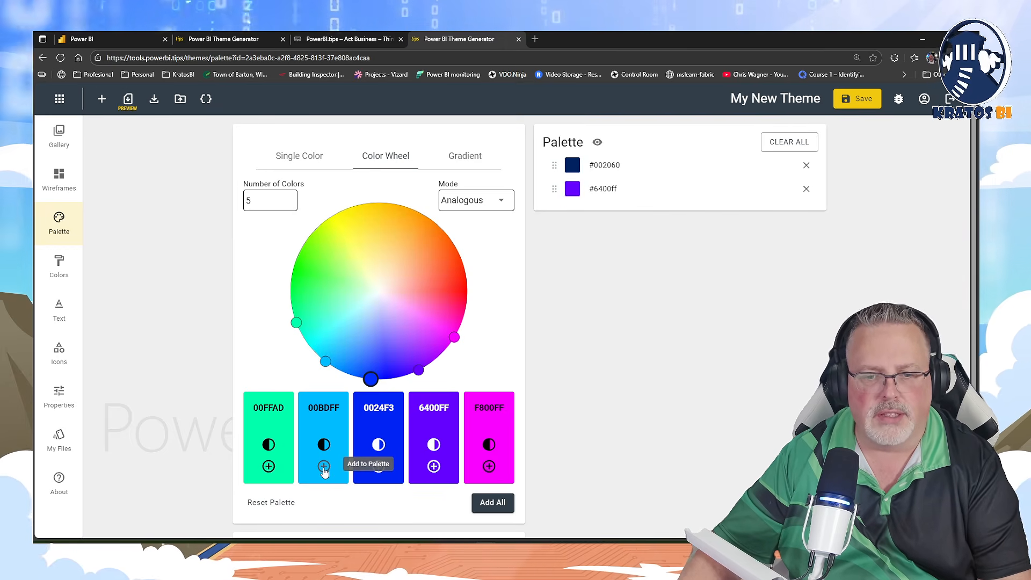
pyautogui.click(327, 468)
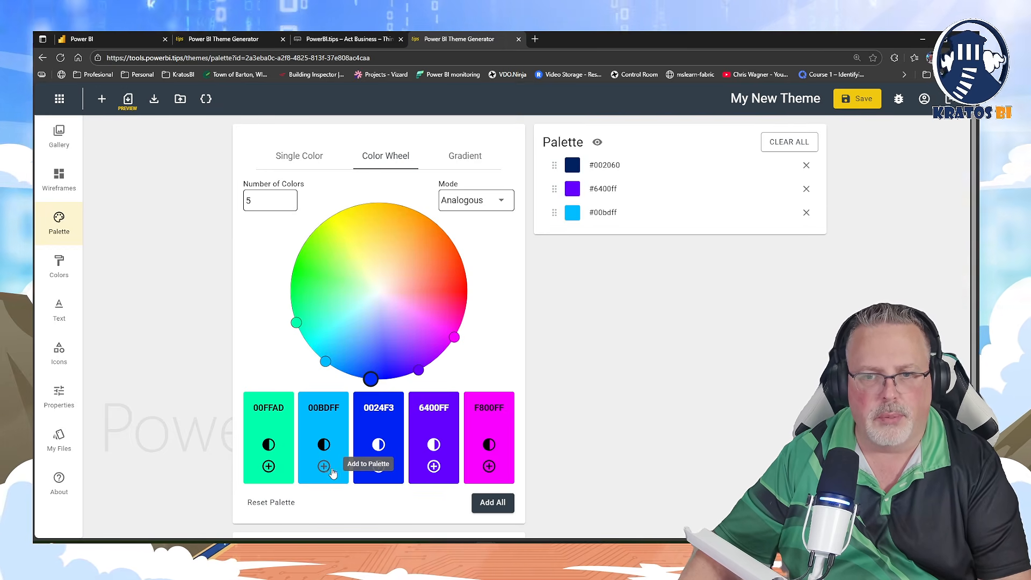
# Add the green #00FFAD and the magenta #F800FF from the color wheel to the palette
pyautogui.click(268, 466)
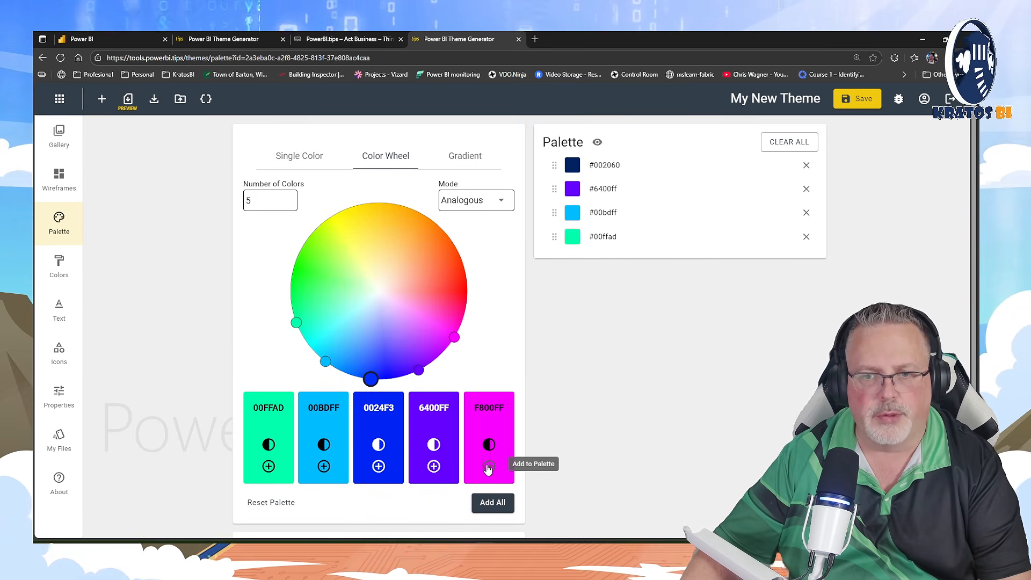
pyautogui.click(488, 468)
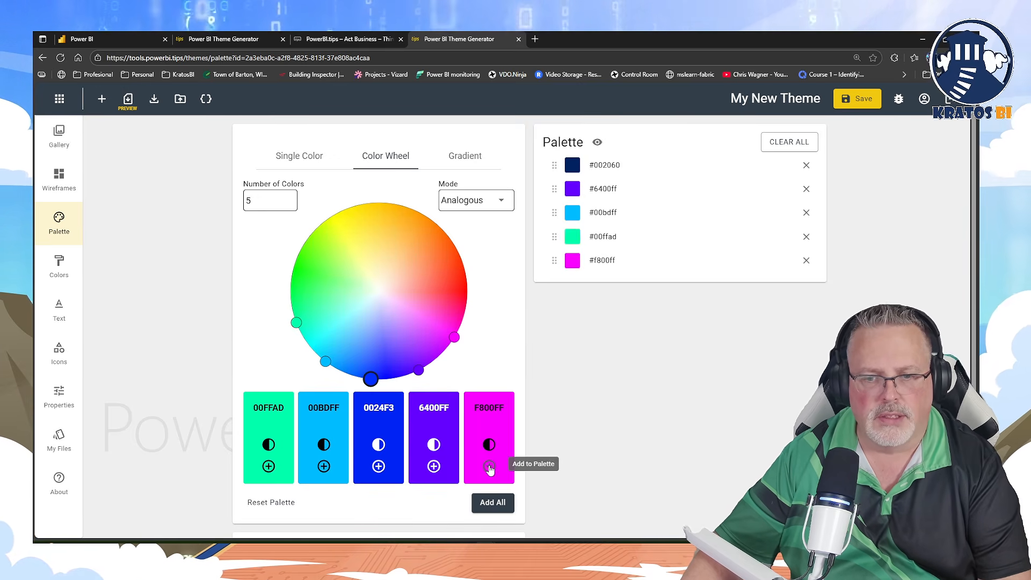
# Set the start color of a five-color gradient to #002060 after trying #FF9901
pyautogui.click(475, 156)
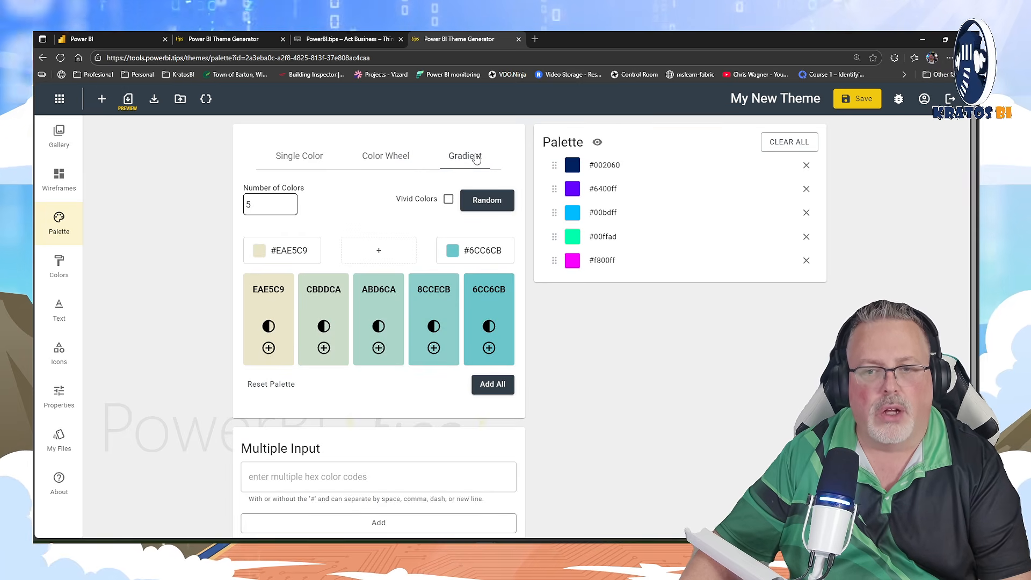
pyautogui.tripleClick(290, 251)
pyautogui.write('#FF9901')
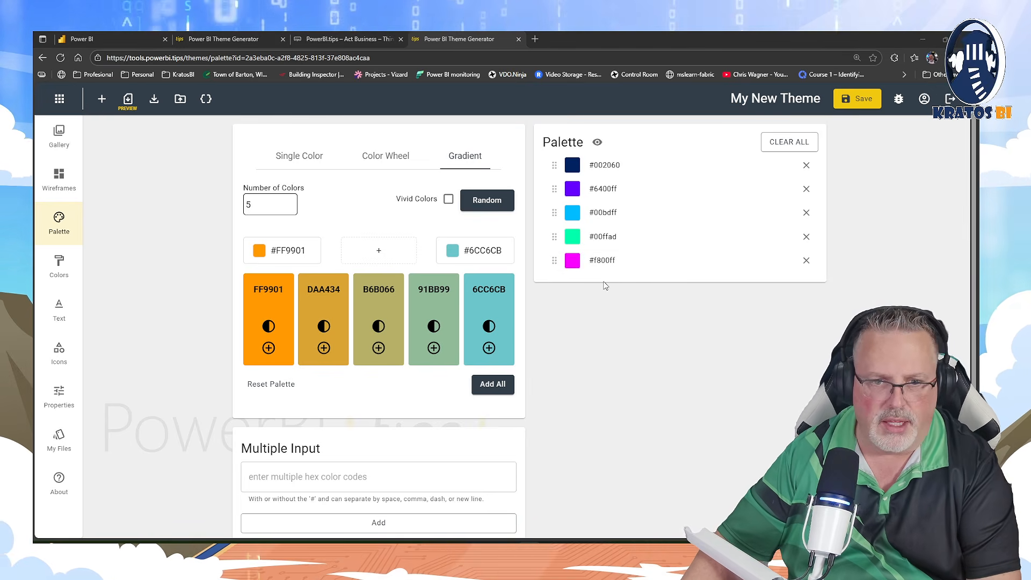
pyautogui.tripleClick(297, 249)
pyautogui.write('#002060')
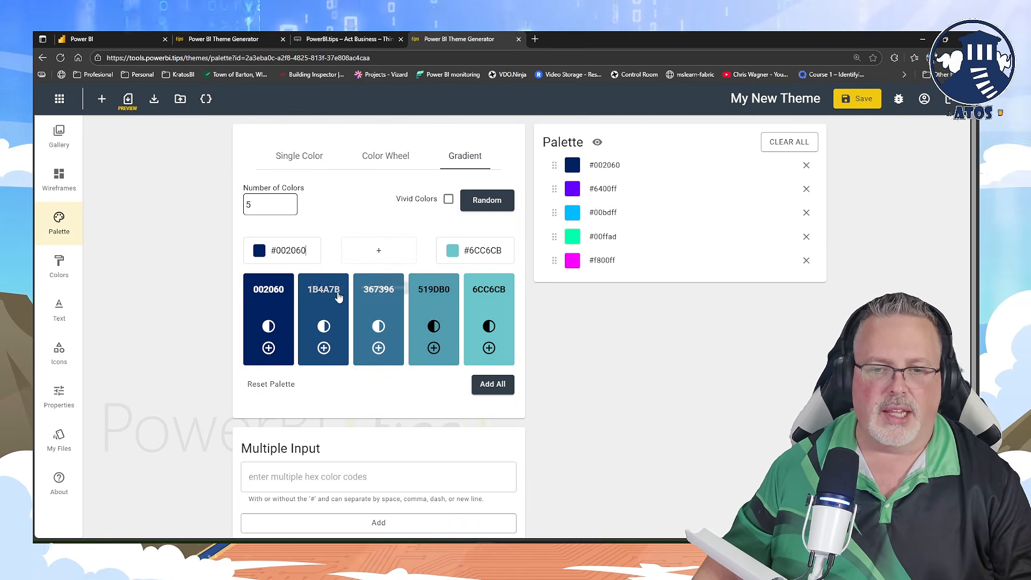
# Enable vivid colors for the gradient and replace the whole palette with its five colors
pyautogui.click(449, 200)
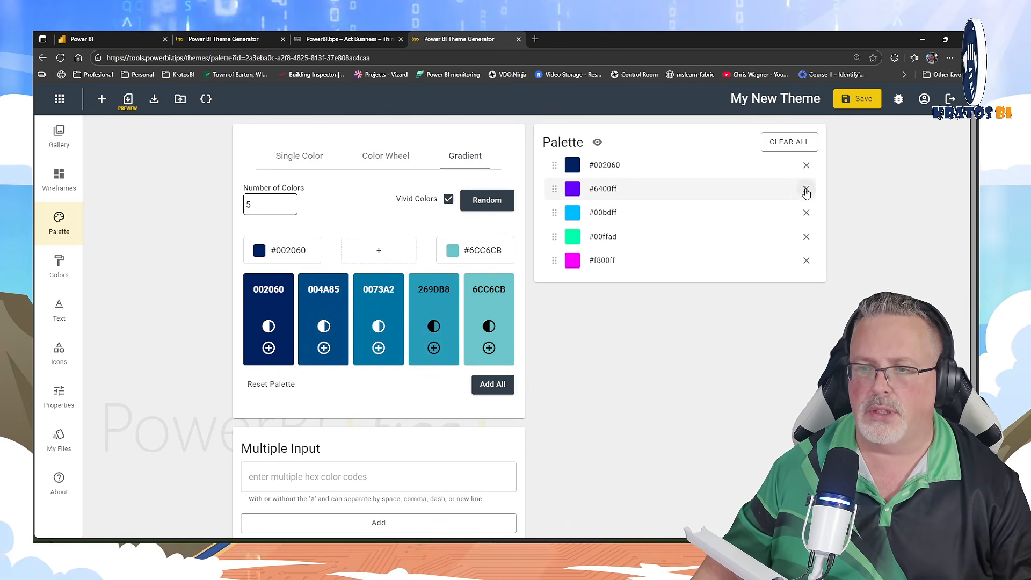
pyautogui.click(800, 149)
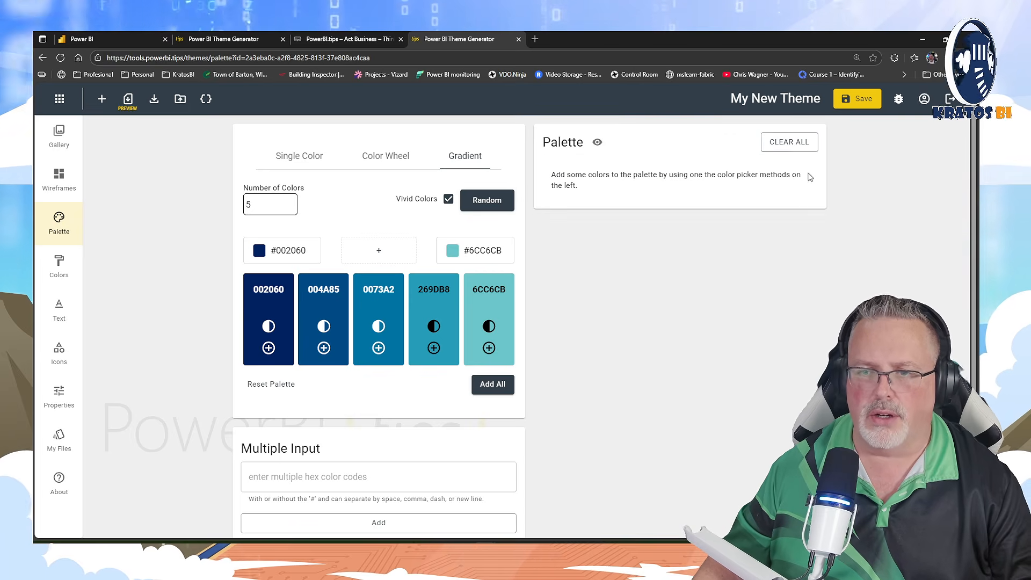
pyautogui.click(493, 384)
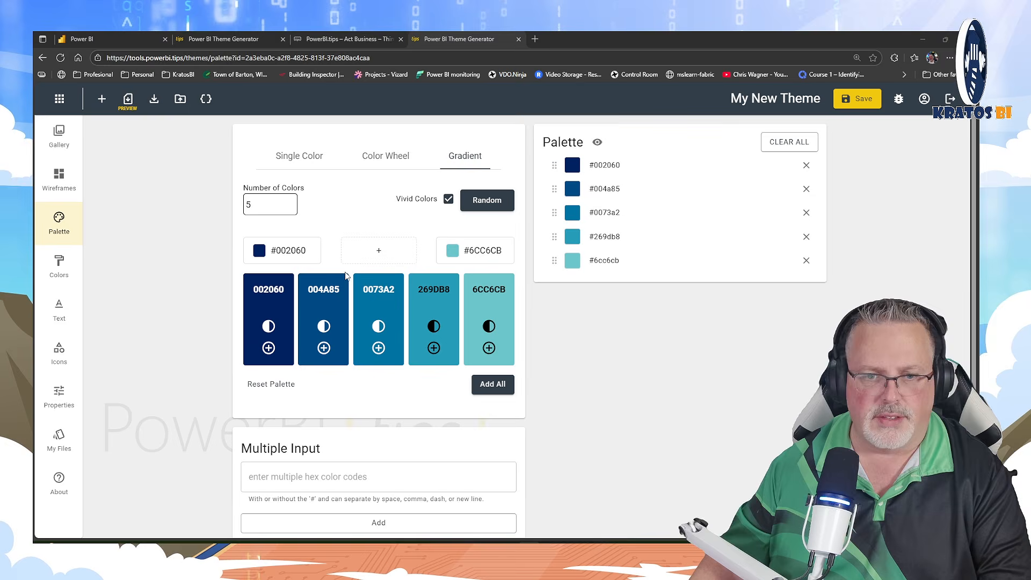
# Change the gradient's start color to #FF9901 without vivid colors and add that orange to the palette
pyautogui.doubleClick(304, 249)
pyautogui.write('FF9901')
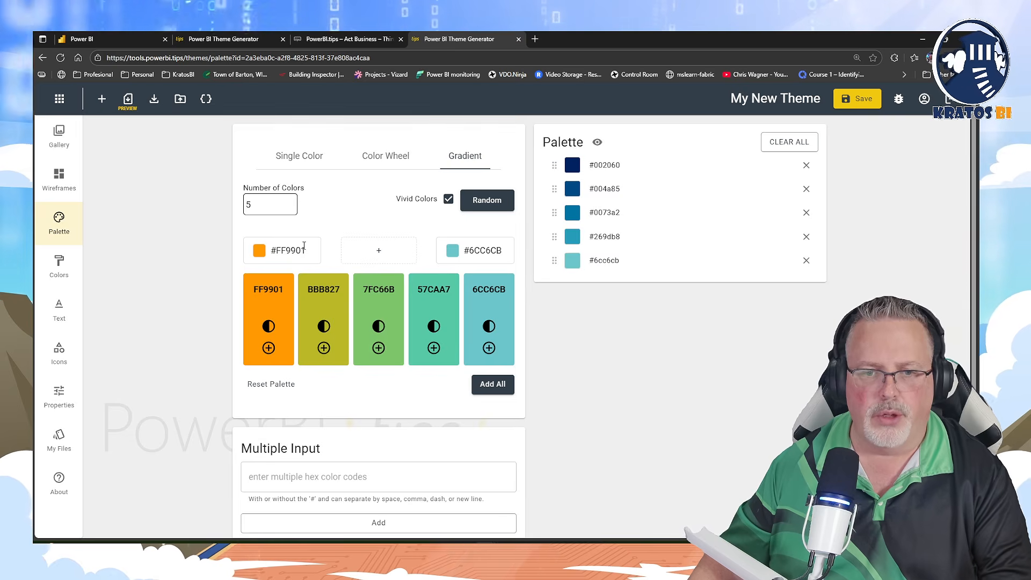
pyautogui.click(448, 200)
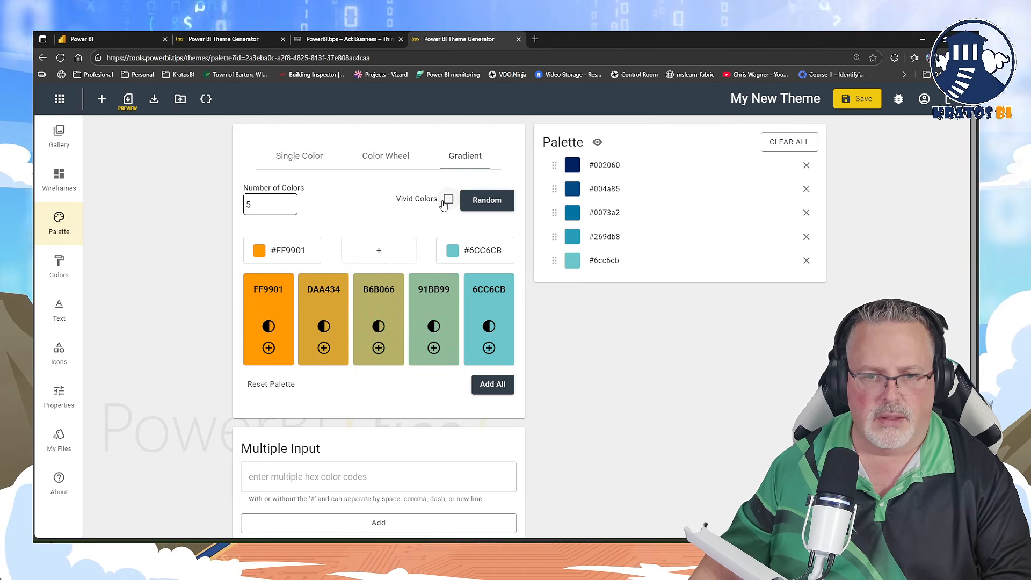
pyautogui.click(269, 348)
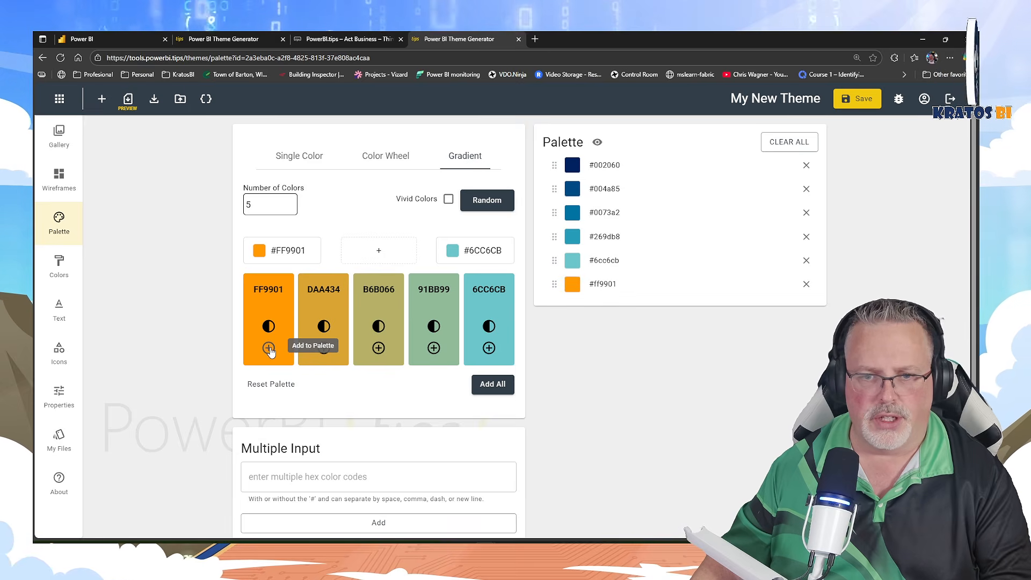
# Return to the color wheel and set the base color of the five-color Analogous scheme to blue #0020FF
pyautogui.click(396, 155)
pyautogui.click(477, 156)
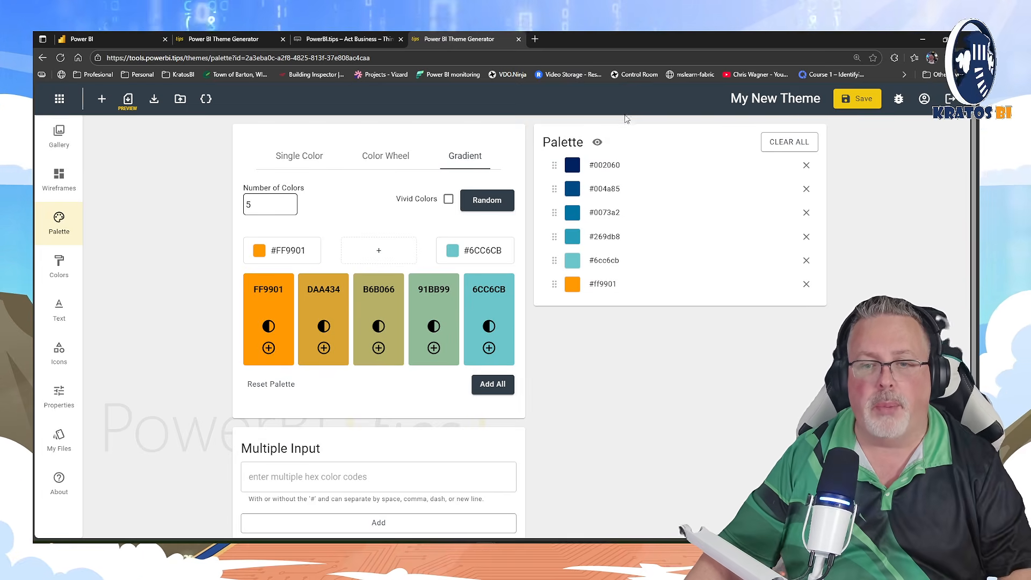
pyautogui.click(402, 168)
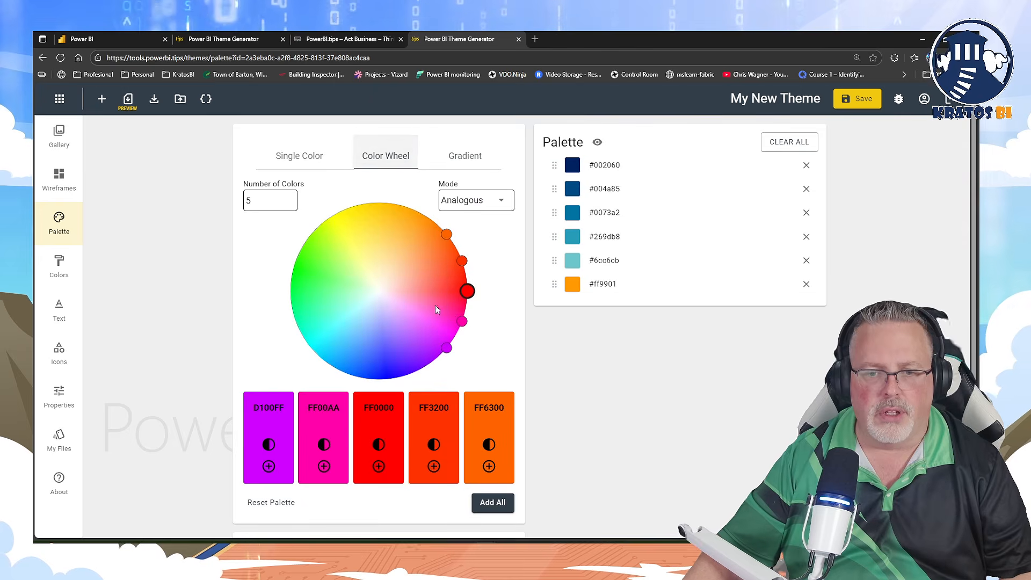
pyautogui.moveTo(466, 290); pyautogui.dragTo(380, 398)
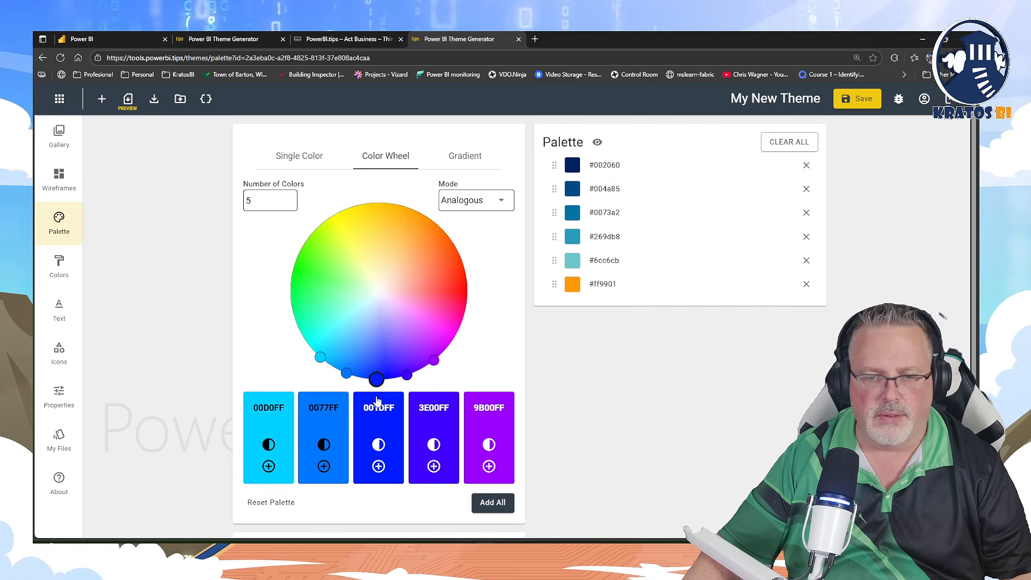
# Add #9800FF, #3C00FF and #0079FF from the color wheel to the palette, each only once
pyautogui.click(489, 467)
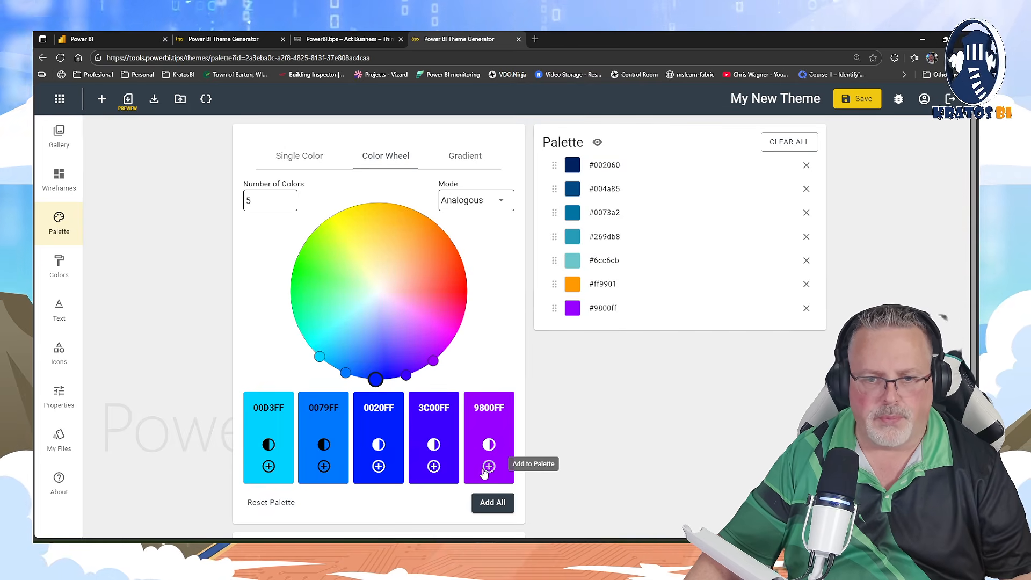
pyautogui.click(434, 467)
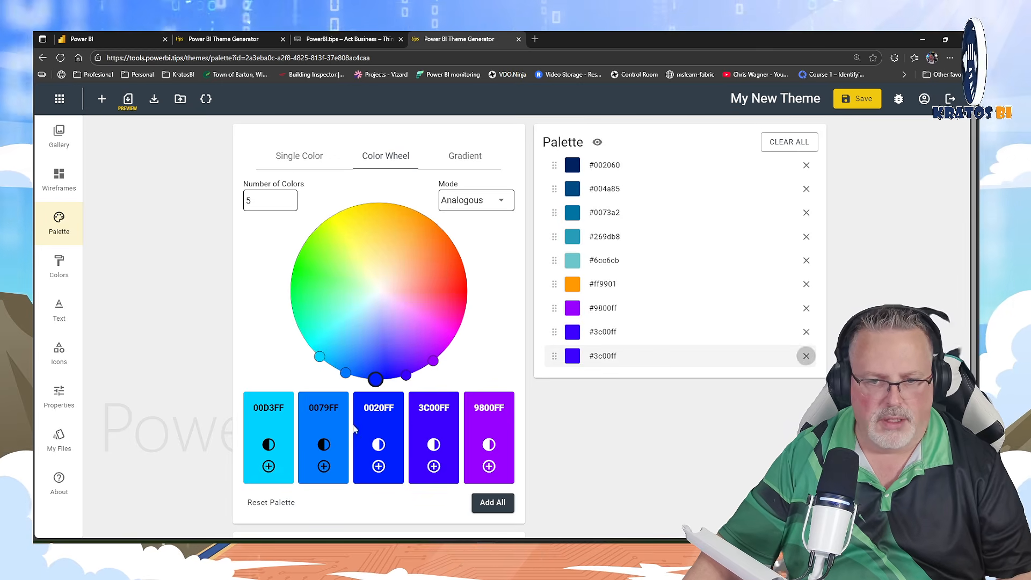
pyautogui.click(806, 358)
pyautogui.click(324, 466)
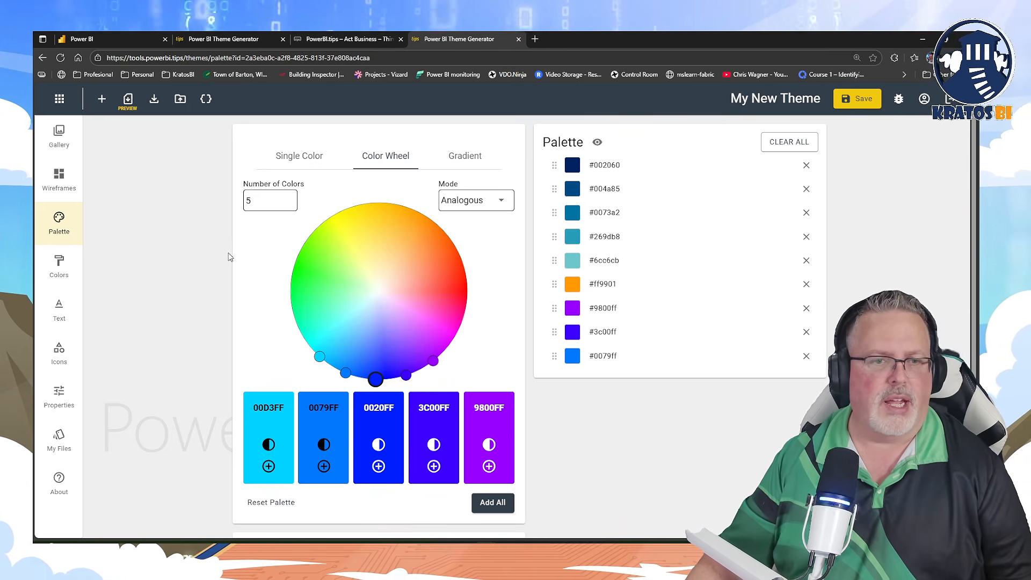
# Try to pick a more saturated custom green for the theme's Good status color
pyautogui.click(69, 271)
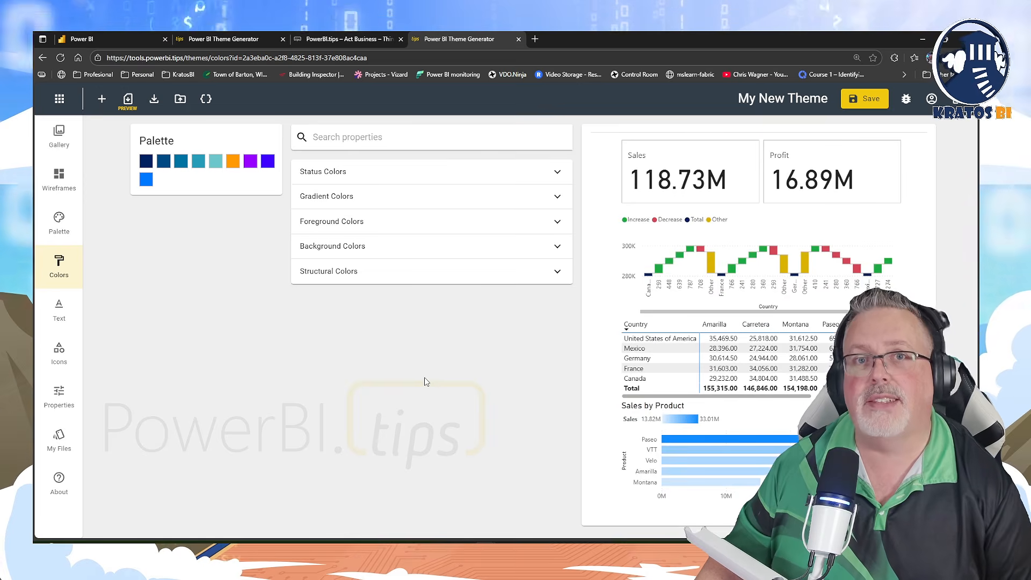
pyautogui.click(558, 175)
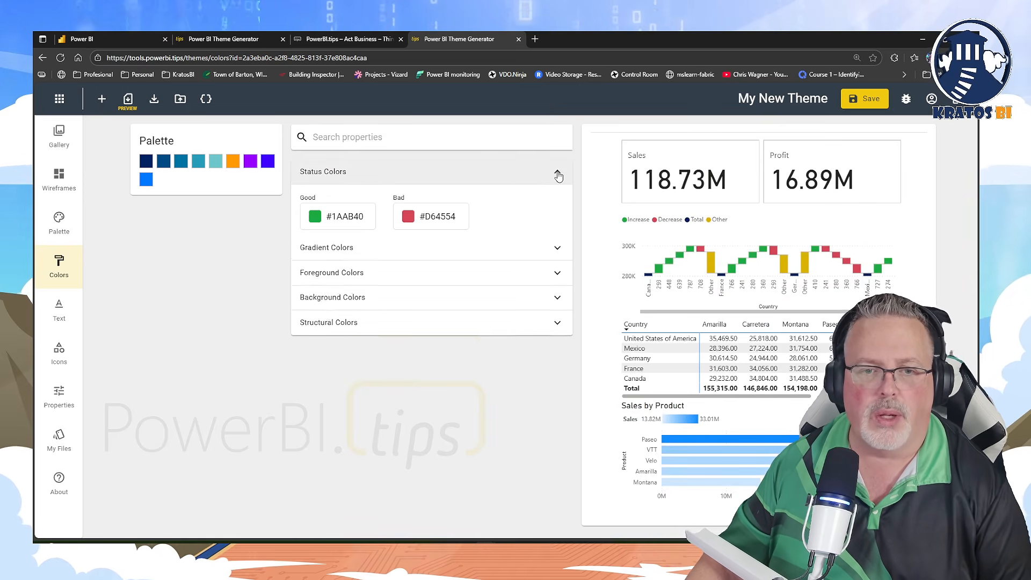
pyautogui.click(316, 221)
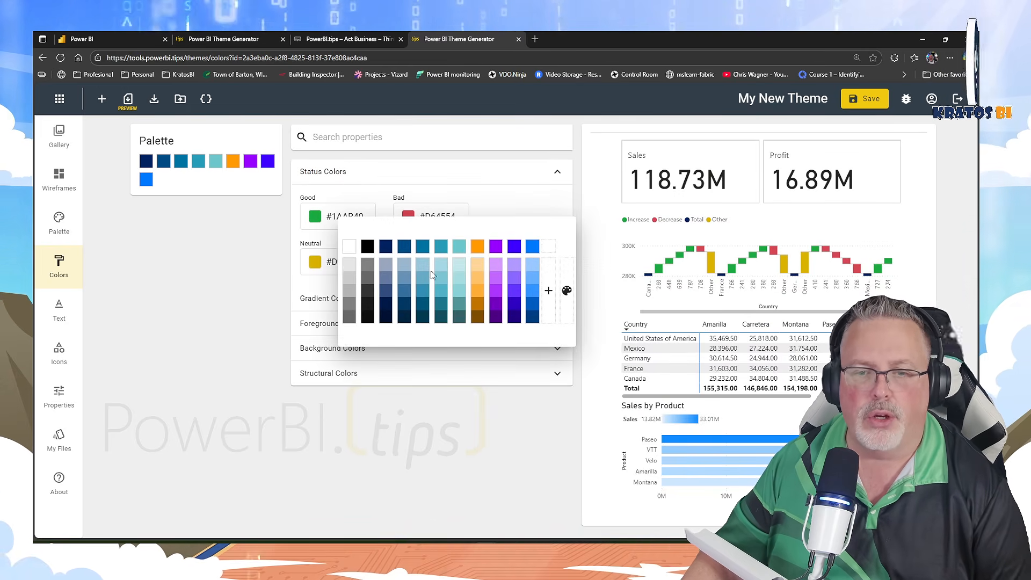
pyautogui.click(566, 290)
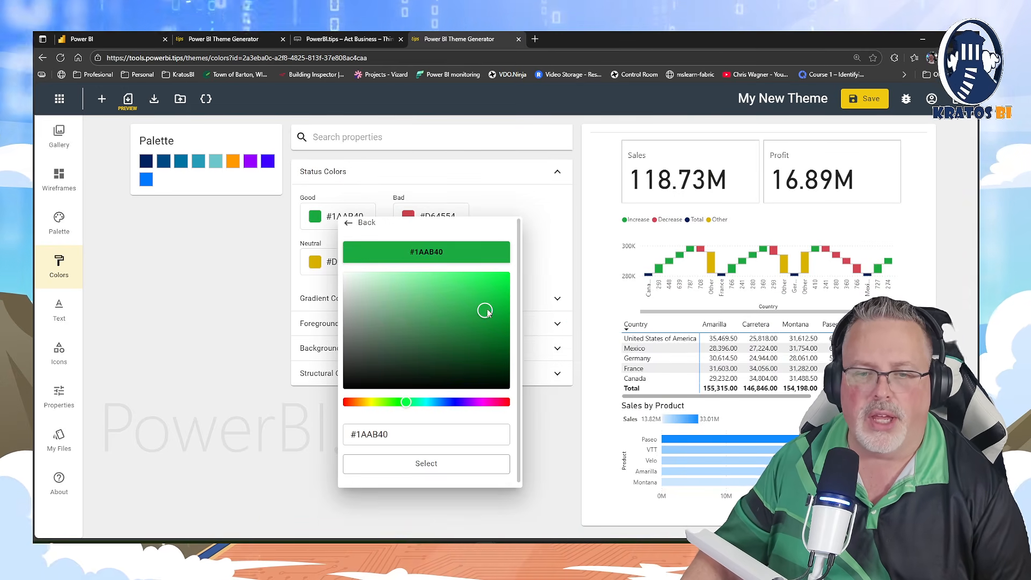
pyautogui.click(507, 326)
pyautogui.moveTo(508, 326); pyautogui.dragTo(509, 327)
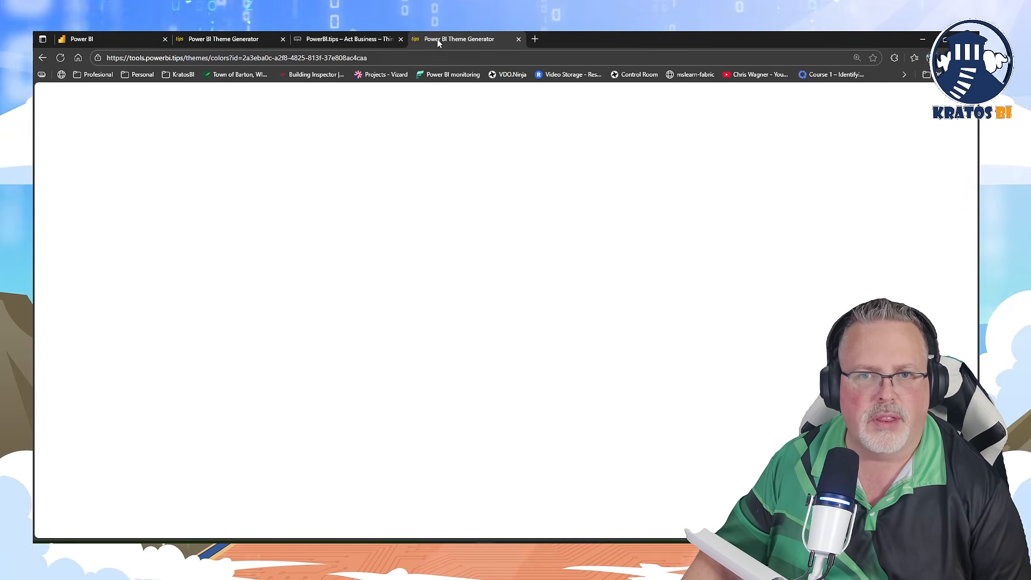
# Reload the theme page and try again to edit the Good status color
pyautogui.click(61, 57)
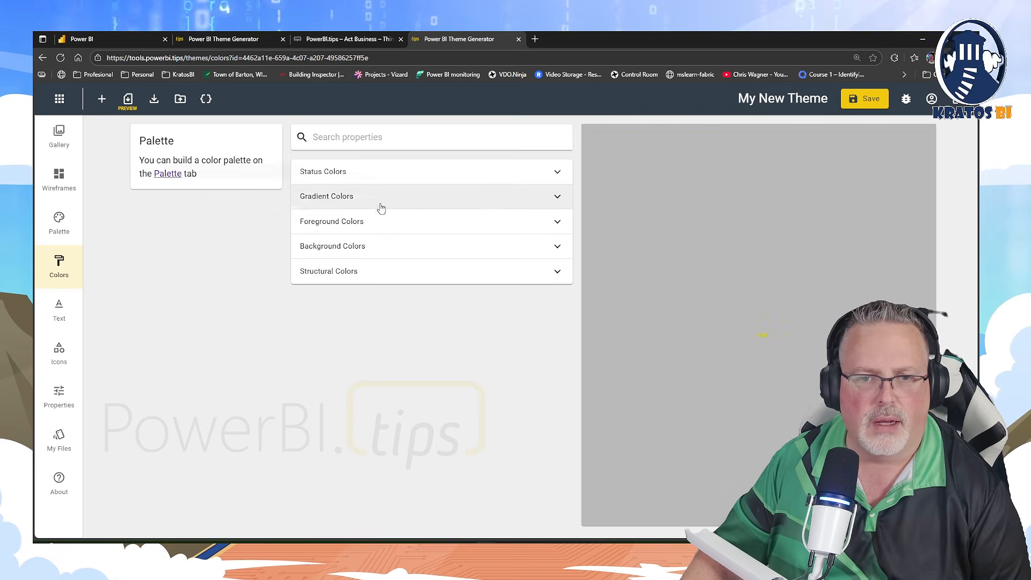
pyautogui.click(505, 178)
pyautogui.click(328, 219)
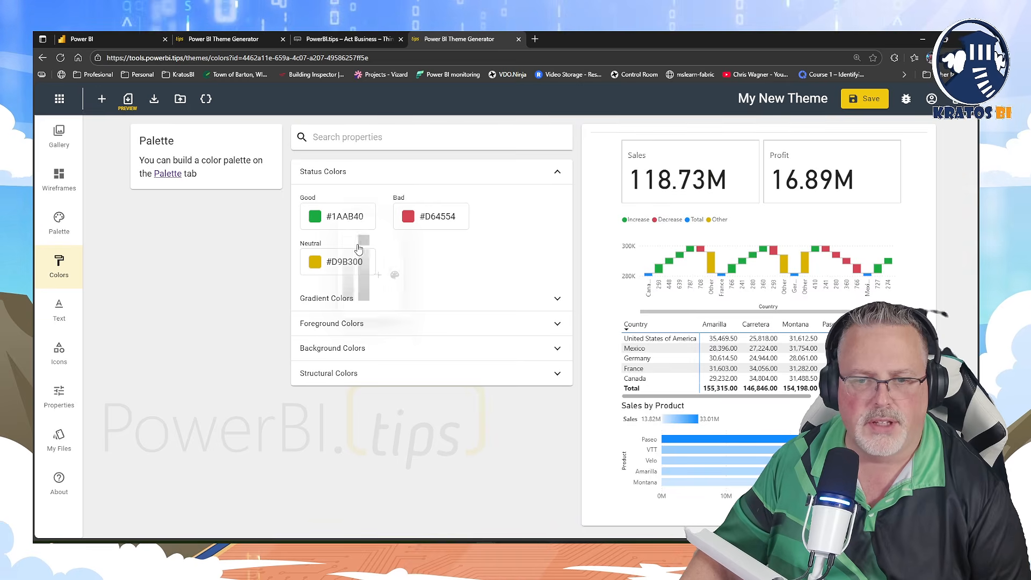
pyautogui.click(593, 261)
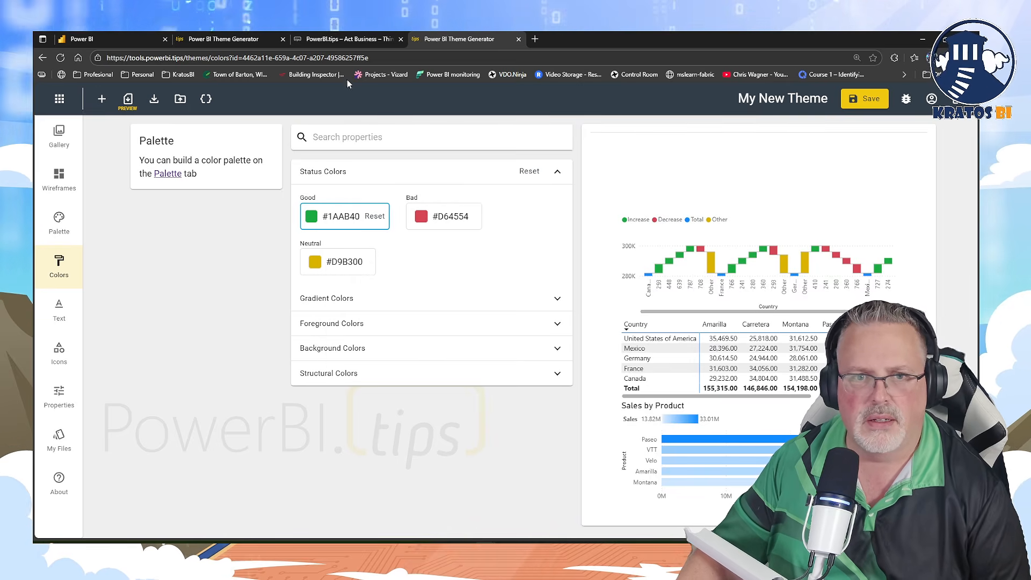
# Switch to the already open KratosBI2025 theme and examine its Good, Bad and Neutral status colors
pyautogui.click(244, 39)
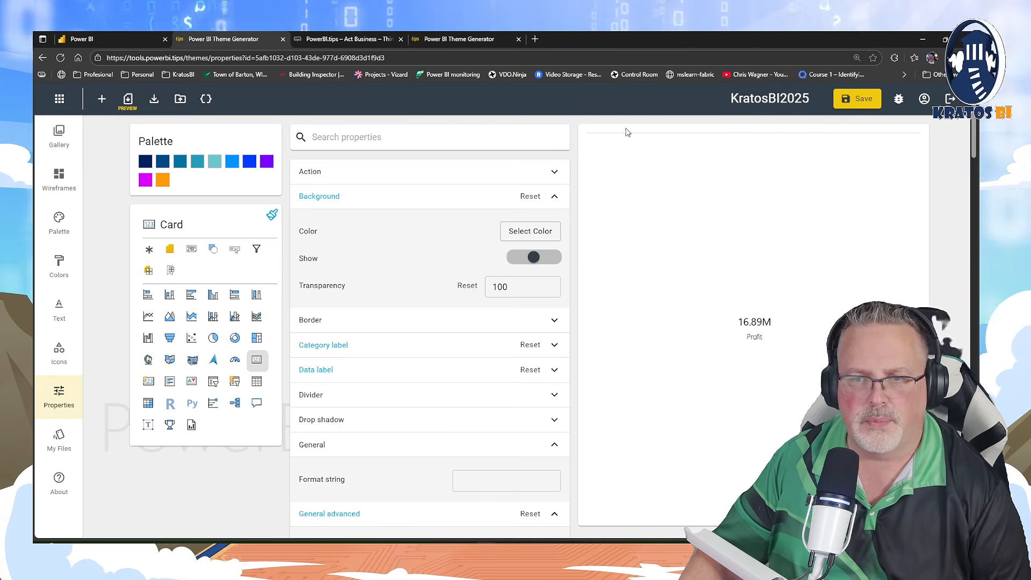
pyautogui.click(74, 264)
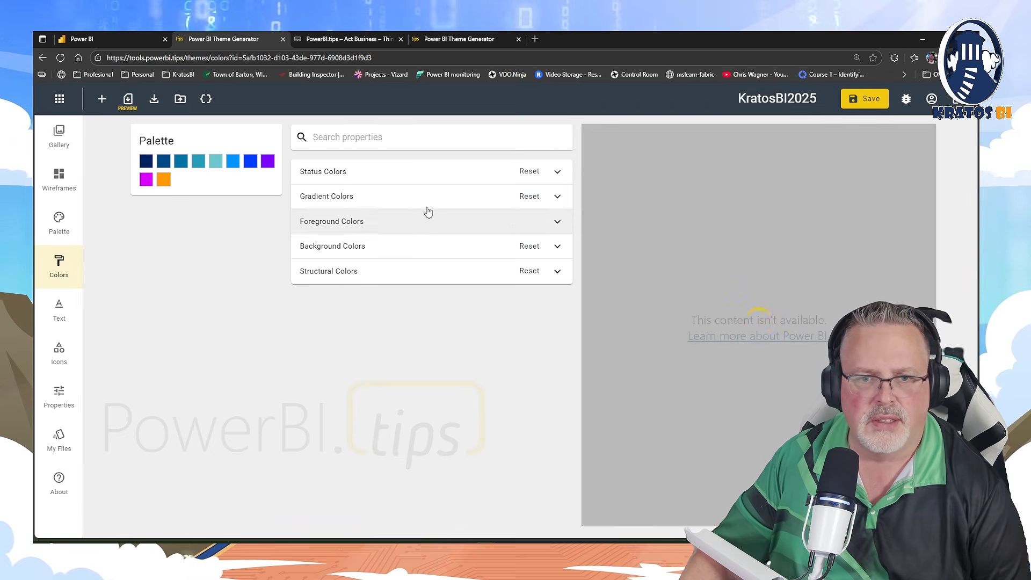
pyautogui.click(400, 171)
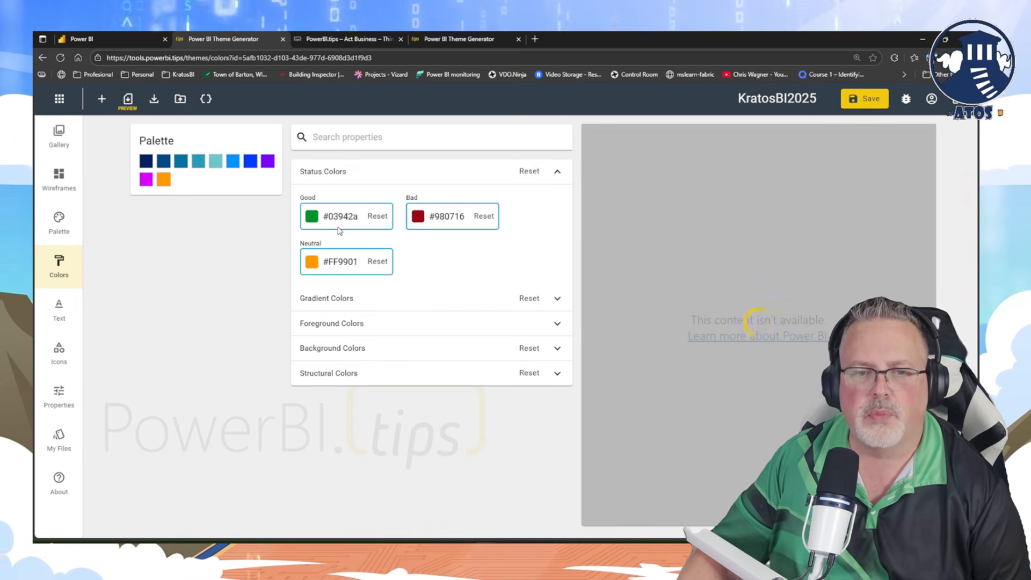
pyautogui.click(312, 217)
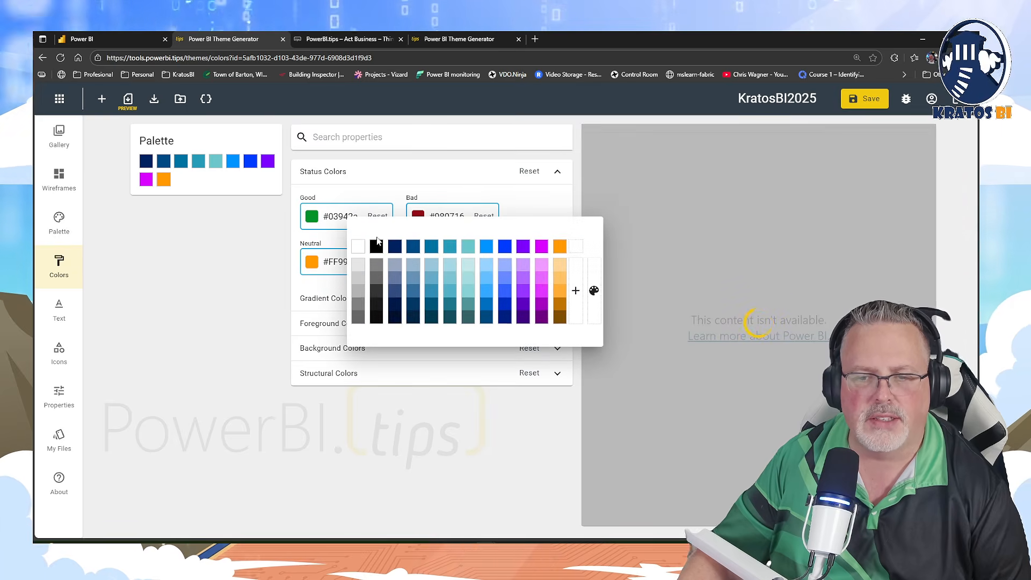
pyautogui.click(382, 193)
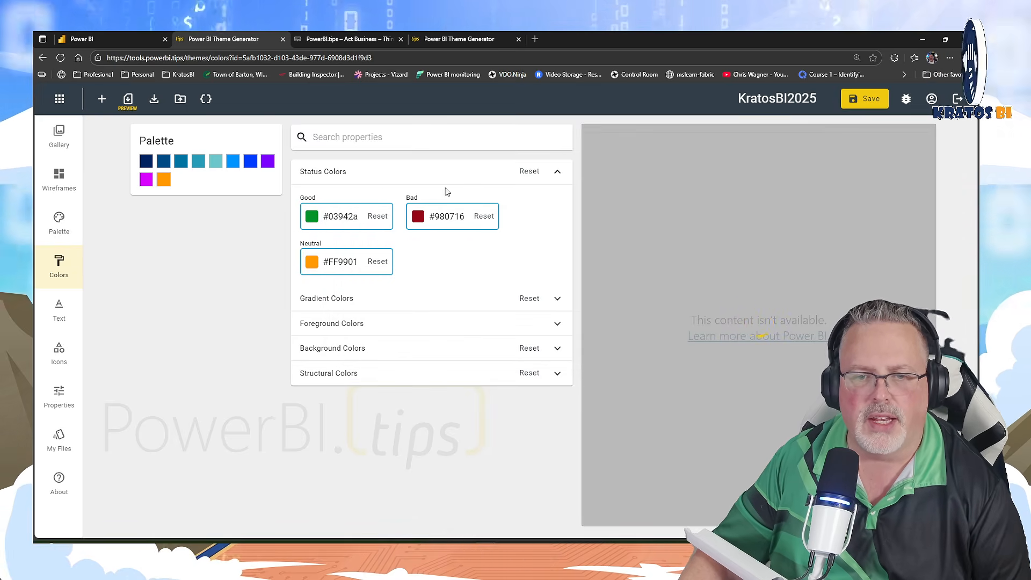
pyautogui.click(419, 216)
pyautogui.click(700, 292)
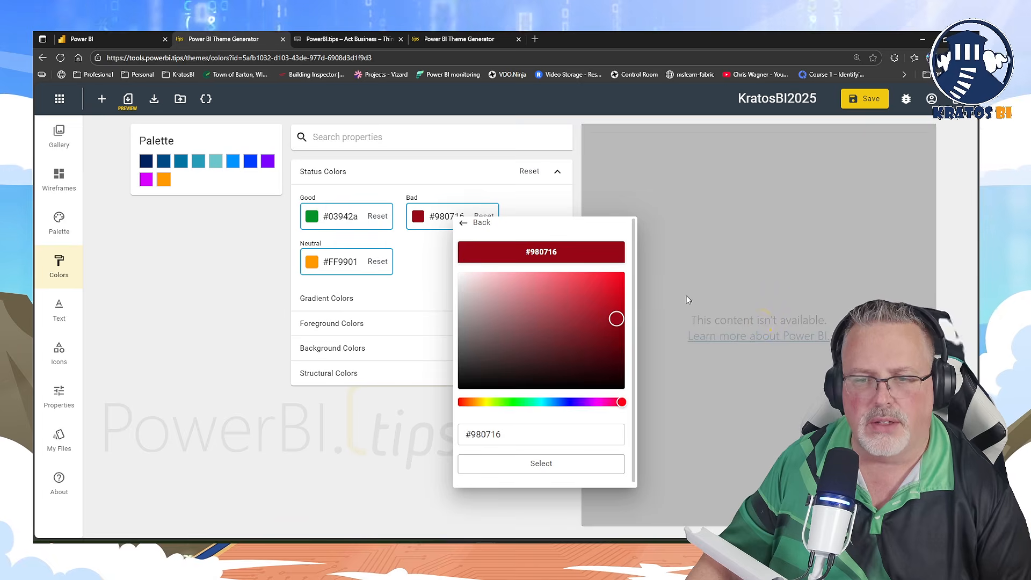
pyautogui.click(400, 267)
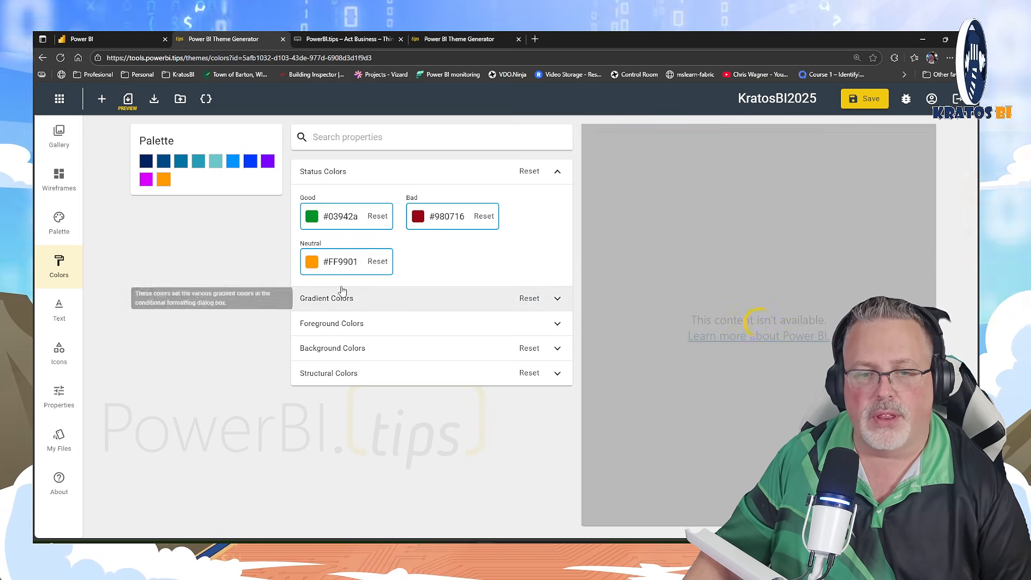
# Examine the gradient and foreground color settings of the KratosBI2025 theme
pyautogui.click(559, 300)
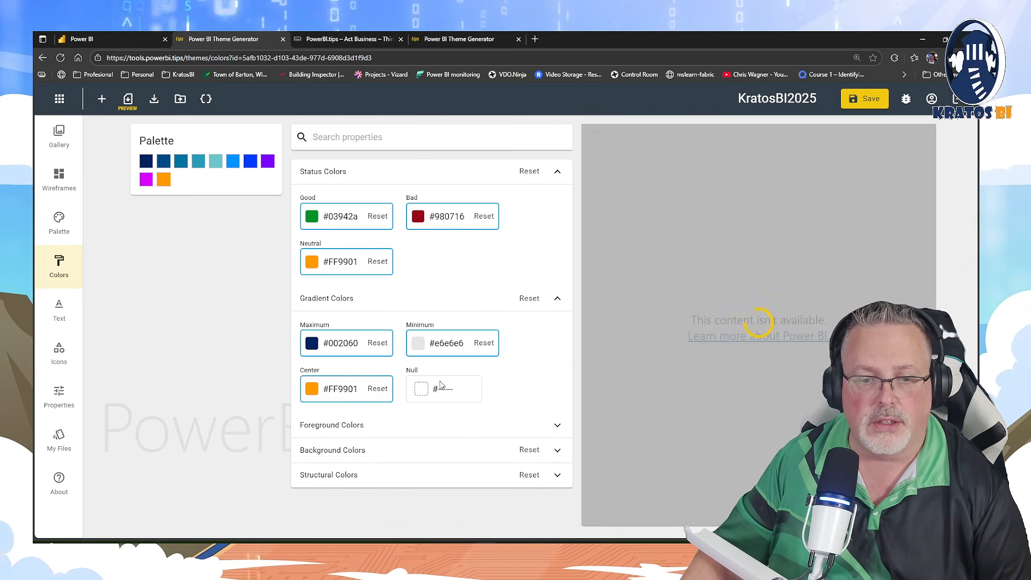
pyautogui.click(557, 427)
pyautogui.scroll(-5, 494, 414)
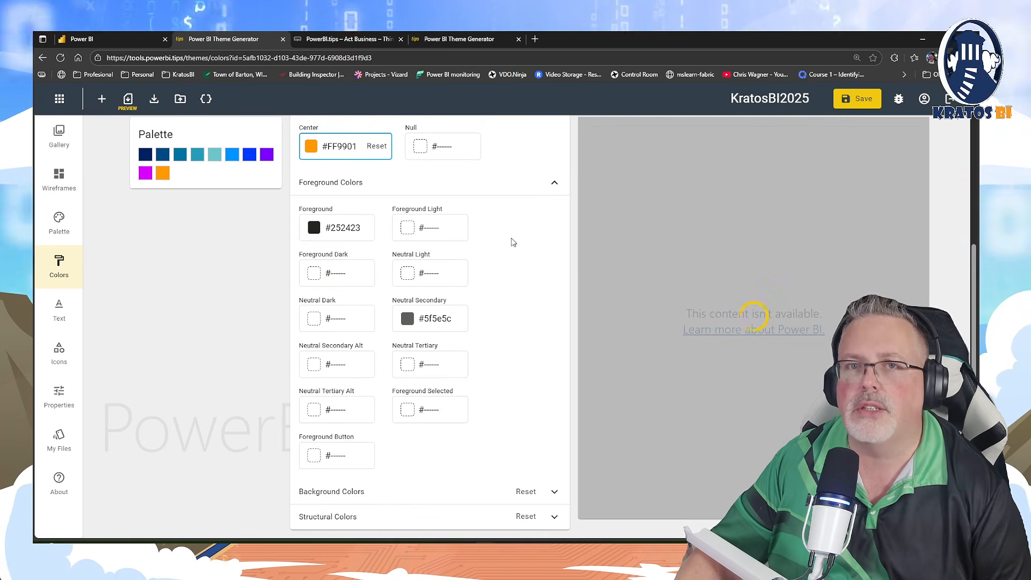
pyautogui.click(553, 186)
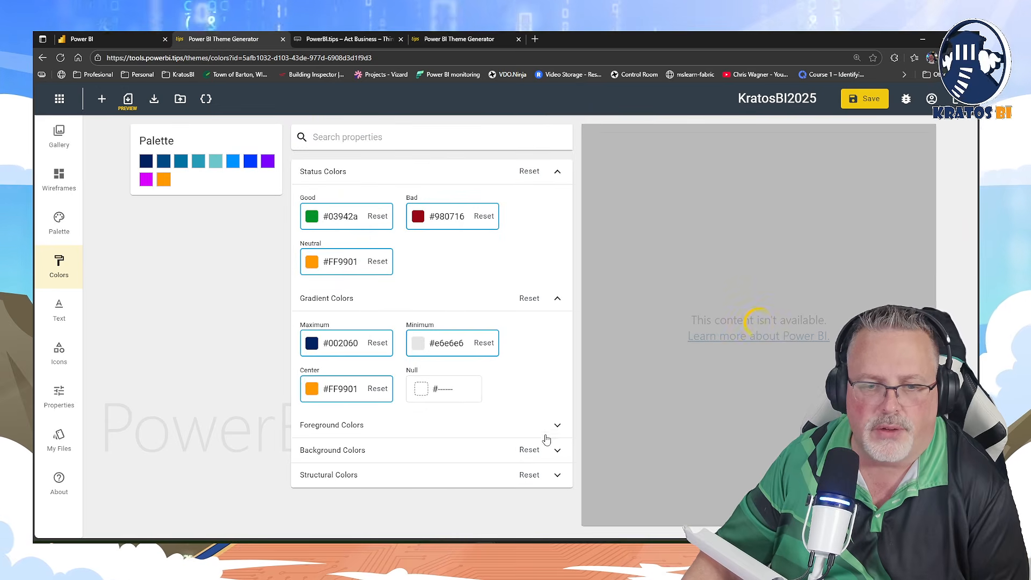
# Examine the background and structural color settings of the KratosBI2025 theme
pyautogui.scroll(-3, 563, 459)
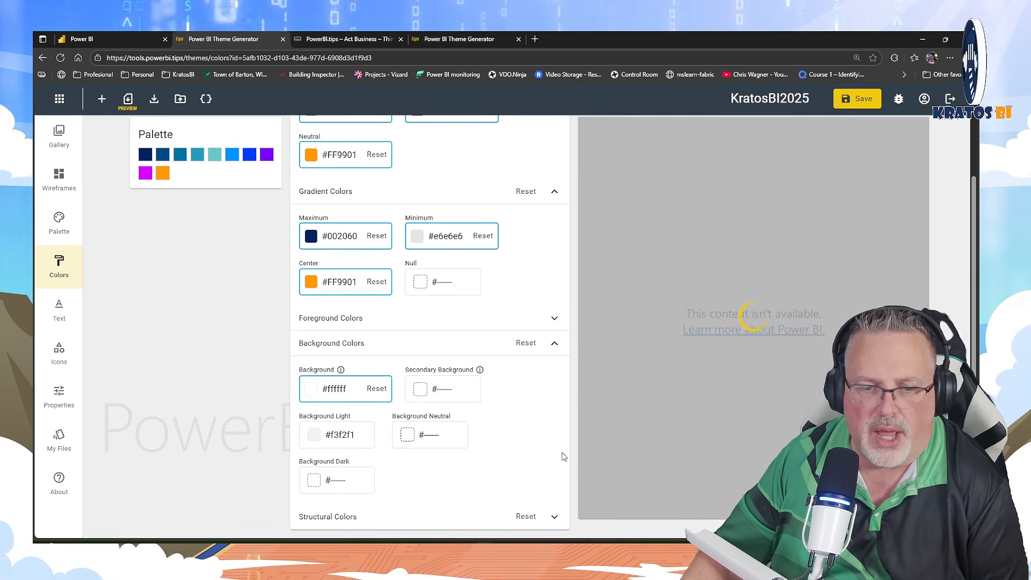
pyautogui.click(554, 349)
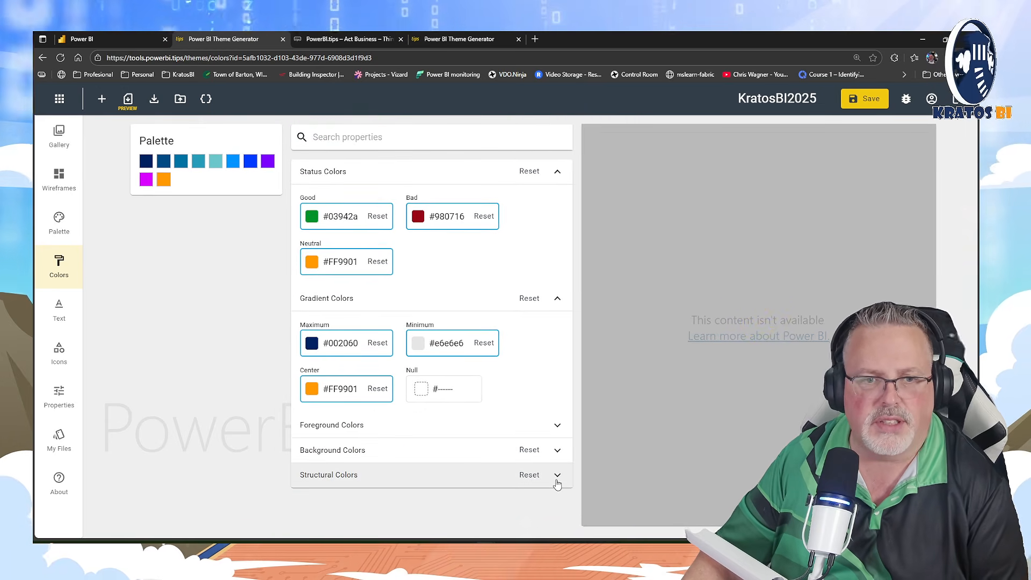
pyautogui.click(557, 482)
pyautogui.click(555, 482)
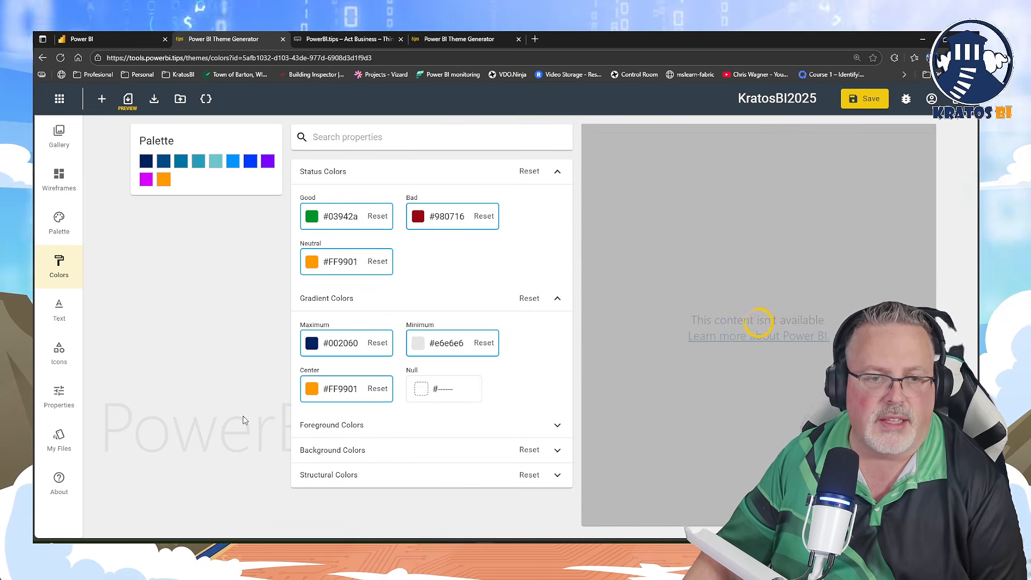
# Go to the theme's text settings, close the spare Theme Generator page and examine the Title text style
pyautogui.click(62, 316)
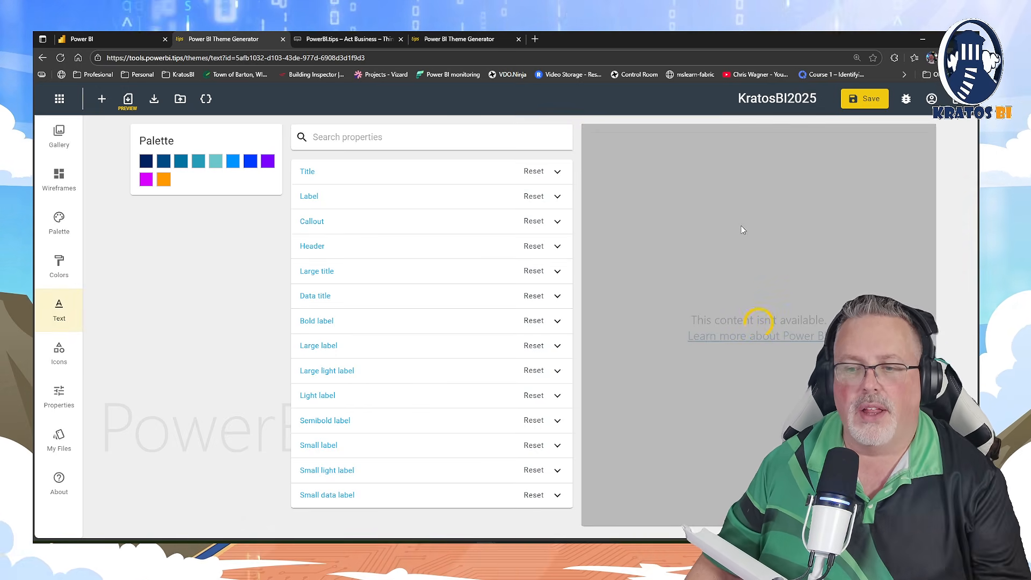
pyautogui.click(517, 39)
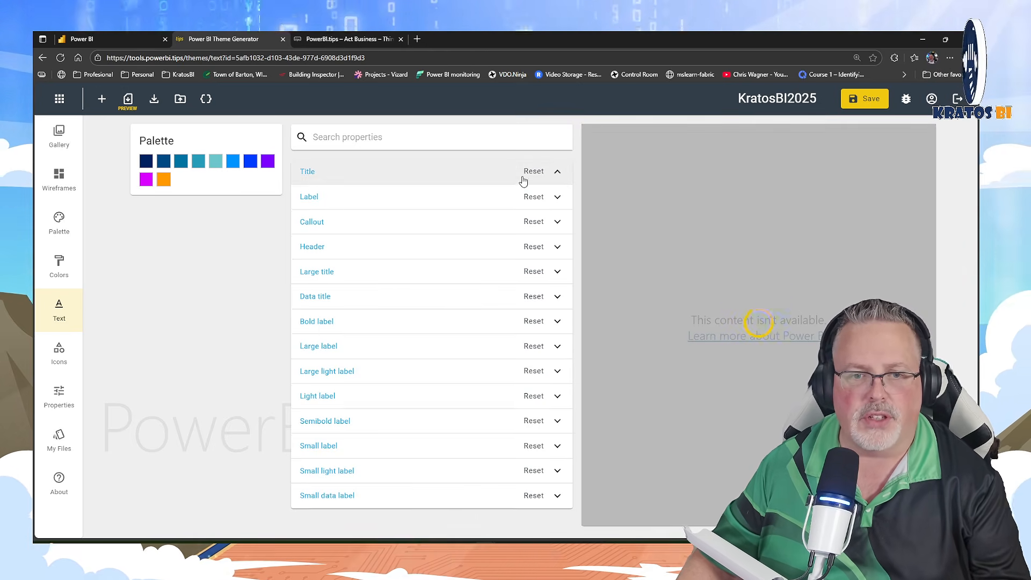
pyautogui.click(558, 171)
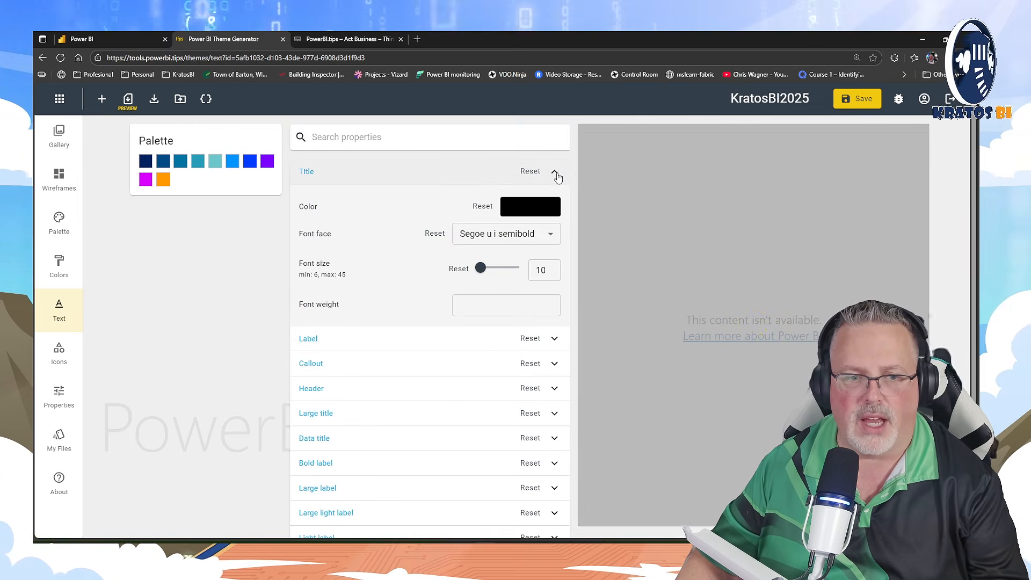
pyautogui.click(557, 173)
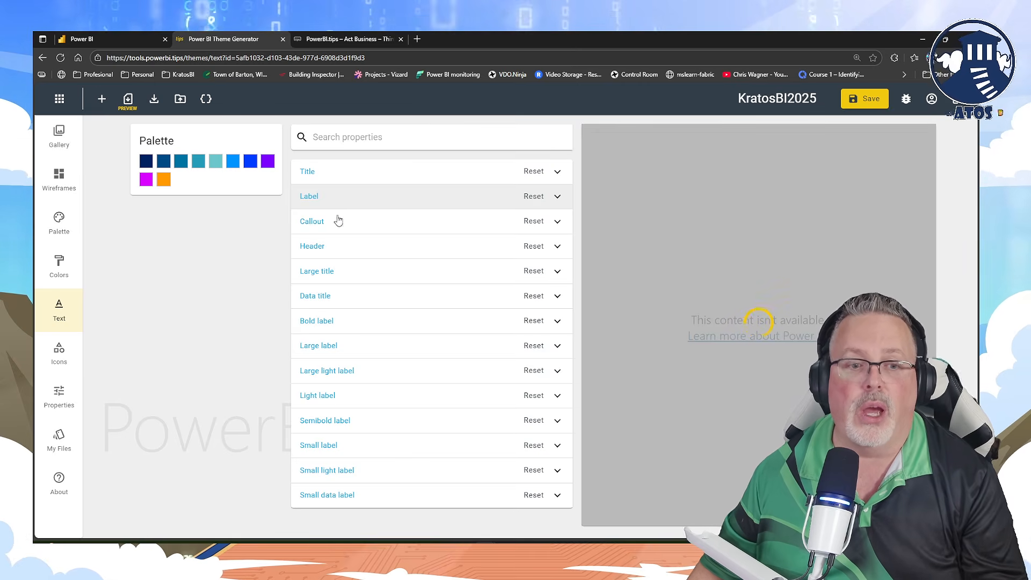
# Examine the Card visual's theme properties, including its background, general and general advanced settings
pyautogui.click(59, 401)
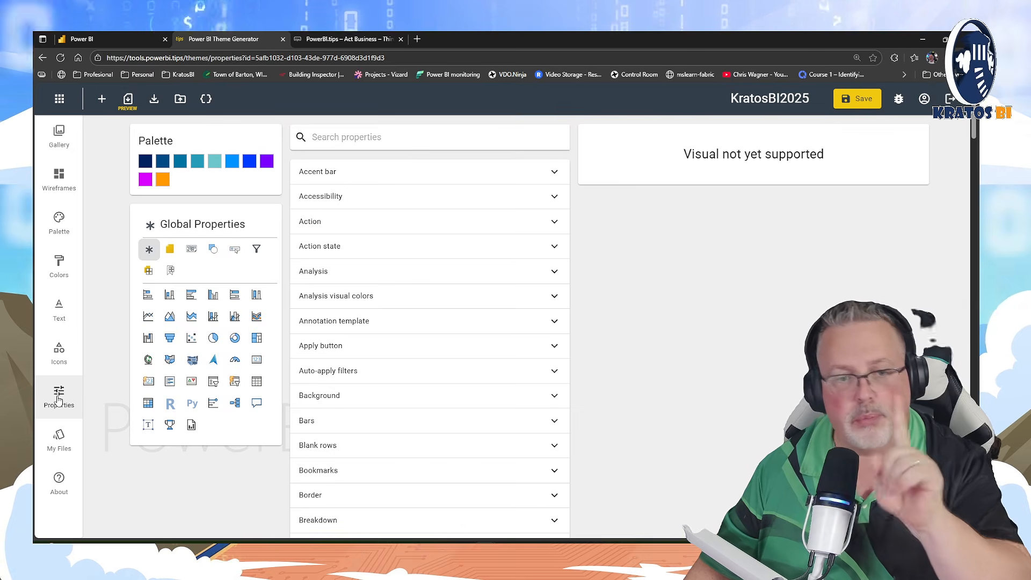
pyautogui.click(257, 361)
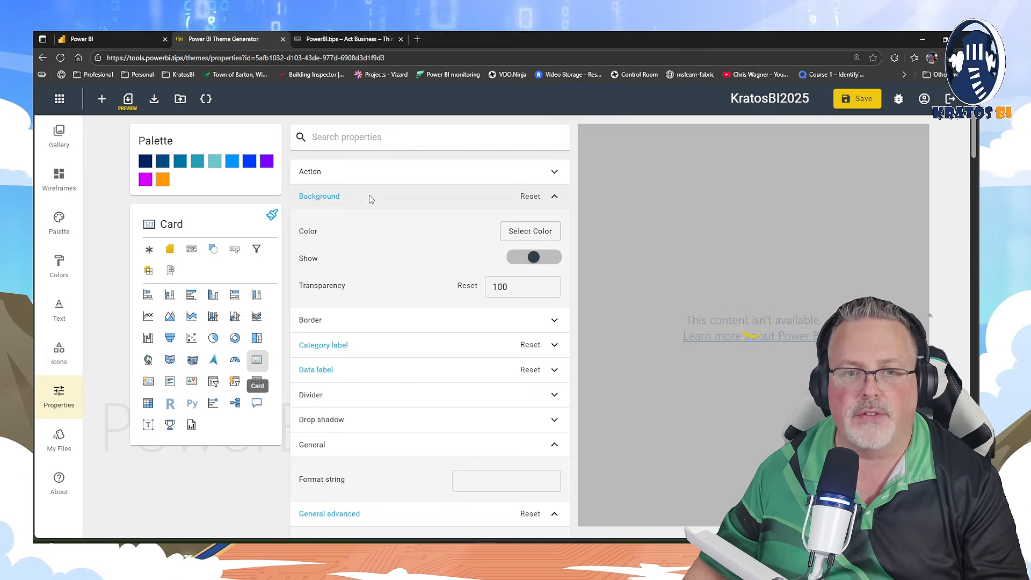
pyautogui.scroll(-1, 404, 365)
pyautogui.scroll(-6, 404, 364)
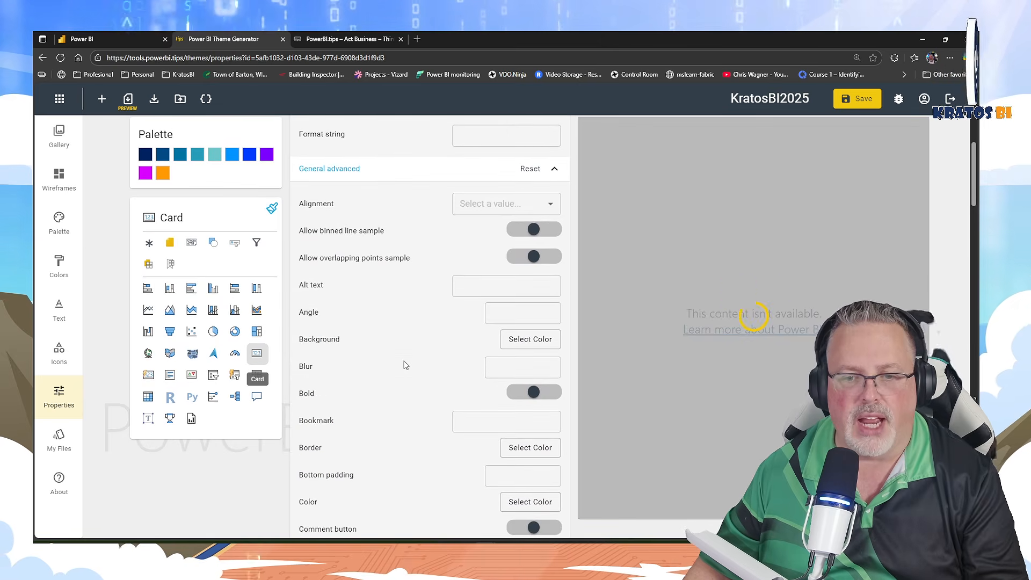
pyautogui.scroll(3, 406, 364)
pyautogui.scroll(-9, 405, 365)
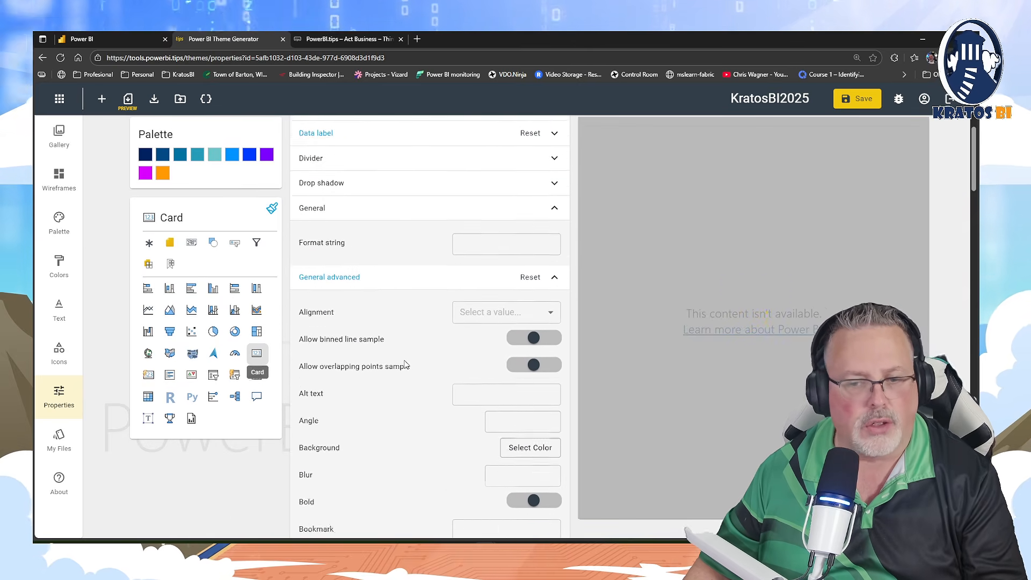
pyautogui.scroll(-11, 404, 362)
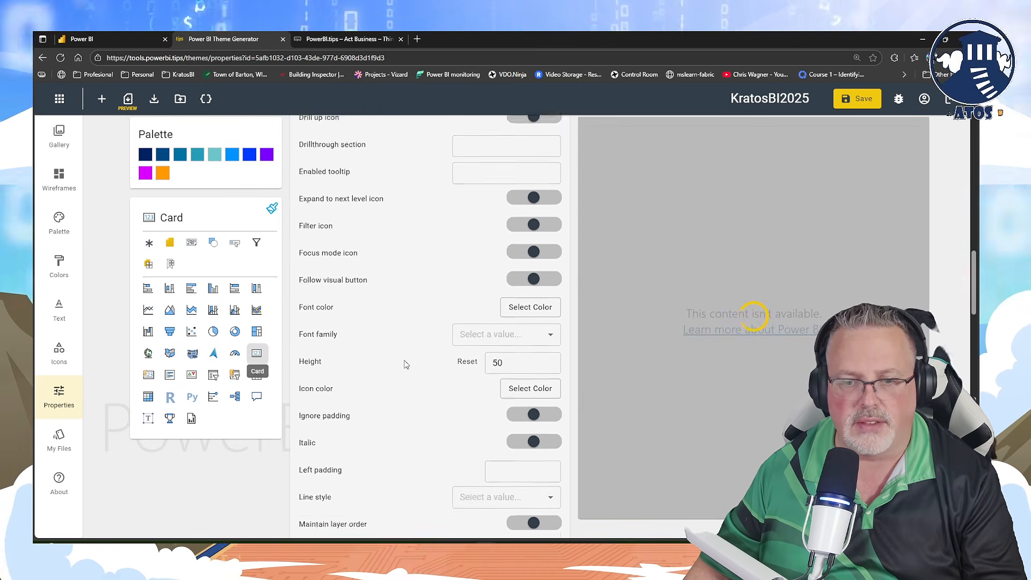
pyautogui.scroll(10, 389, 258)
pyautogui.scroll(10, 389, 258)
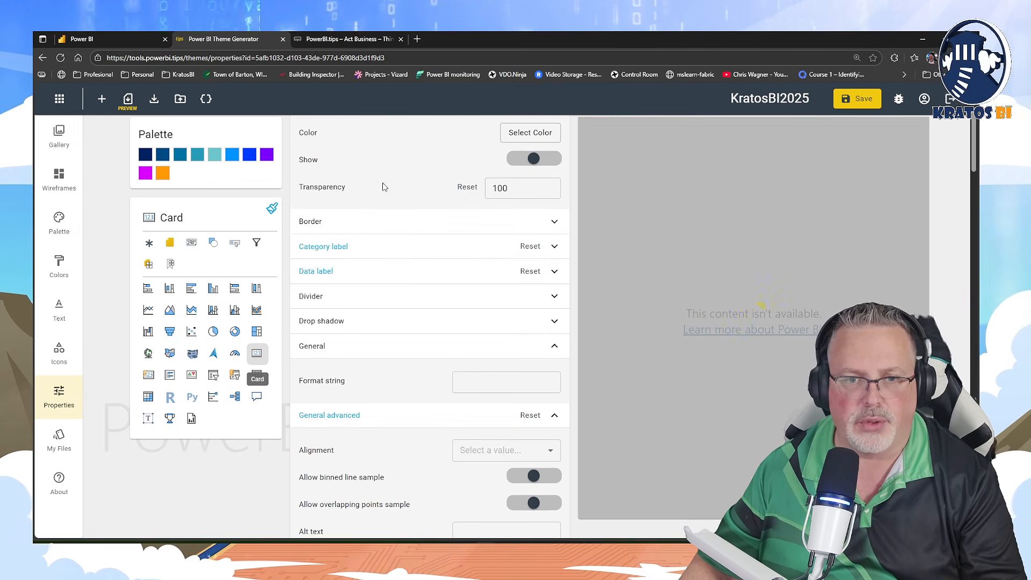
# Search the Card properties for the height setting with "hei" and the width setting with "wid", and clear the search
pyautogui.click(375, 136)
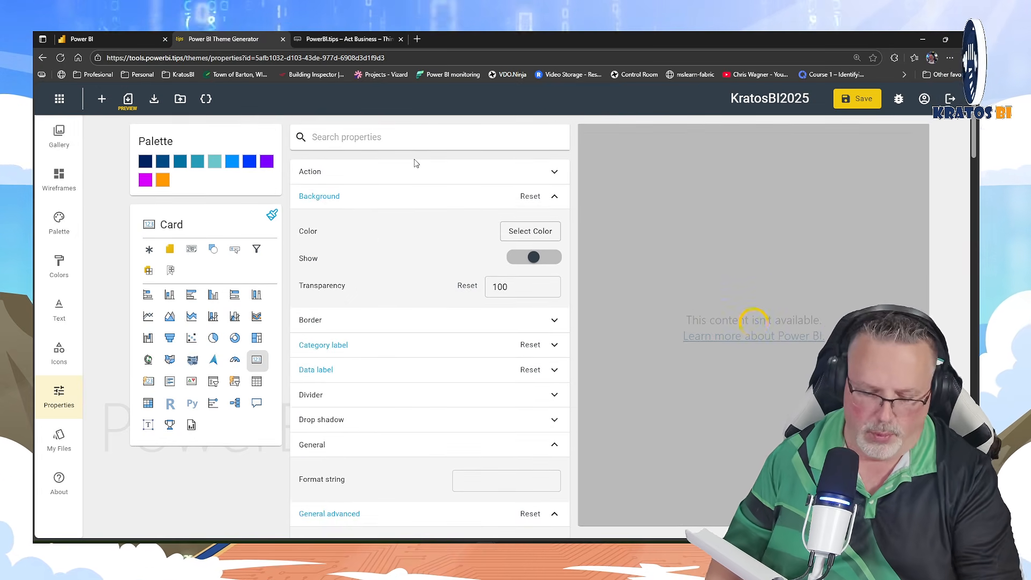
pyautogui.write('h')
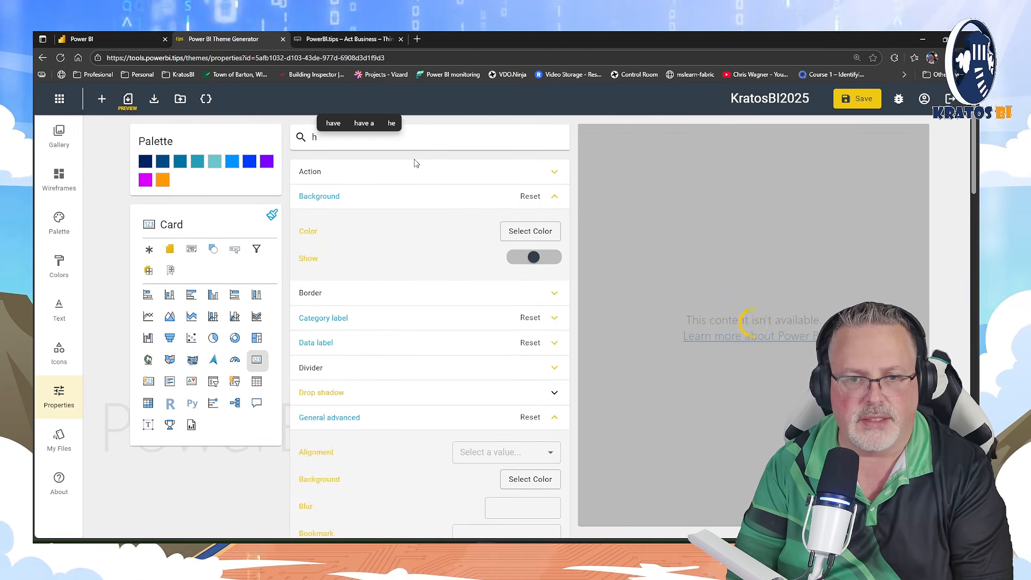
pyautogui.write('ei')
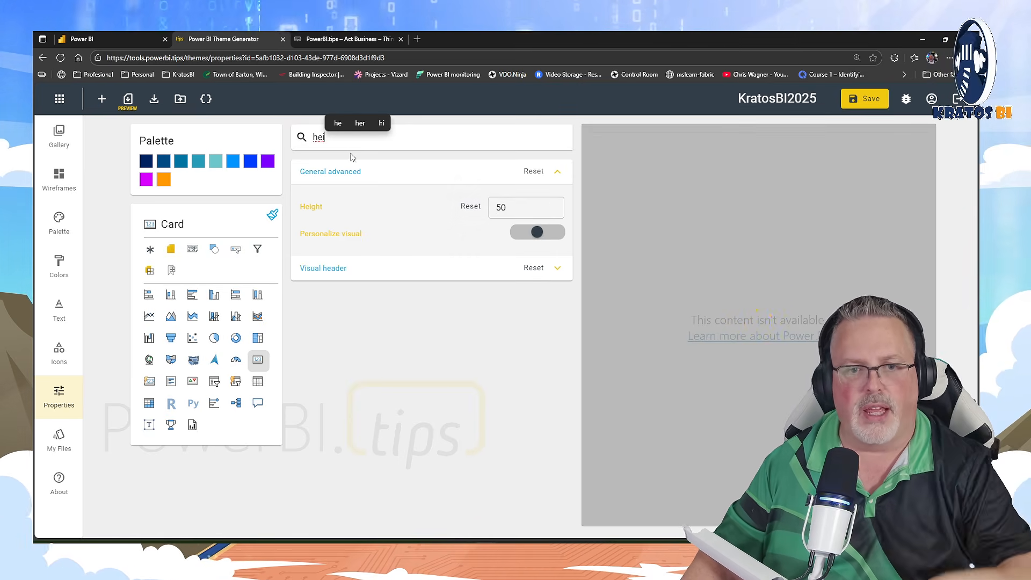
pyautogui.press('BackSpace')
pyautogui.press('BackSpace')
pyautogui.press('BackSpace')
pyautogui.write('wid')
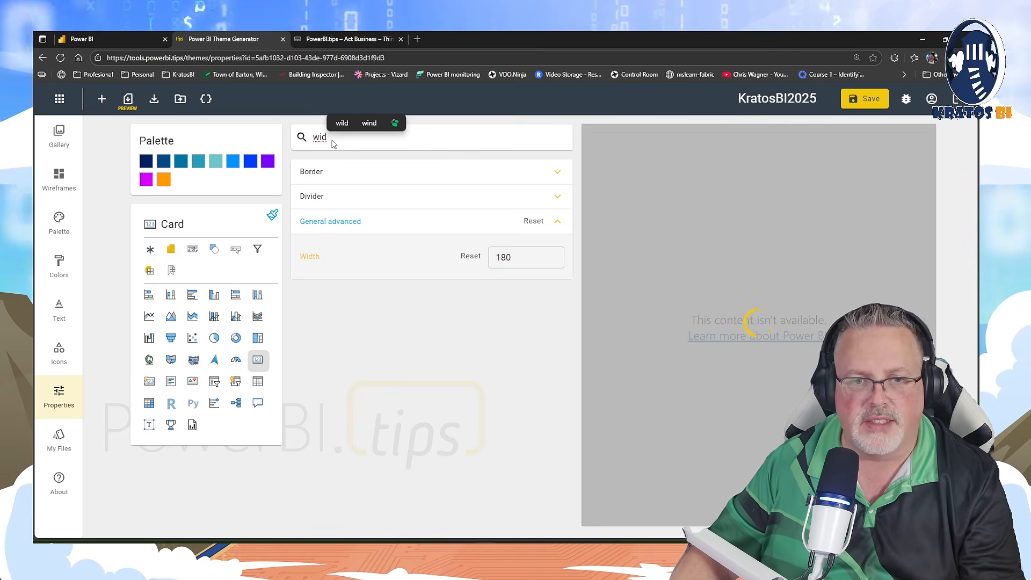
pyautogui.press('BackSpace')
pyautogui.press('BackSpace')
pyautogui.press('BackSpace')
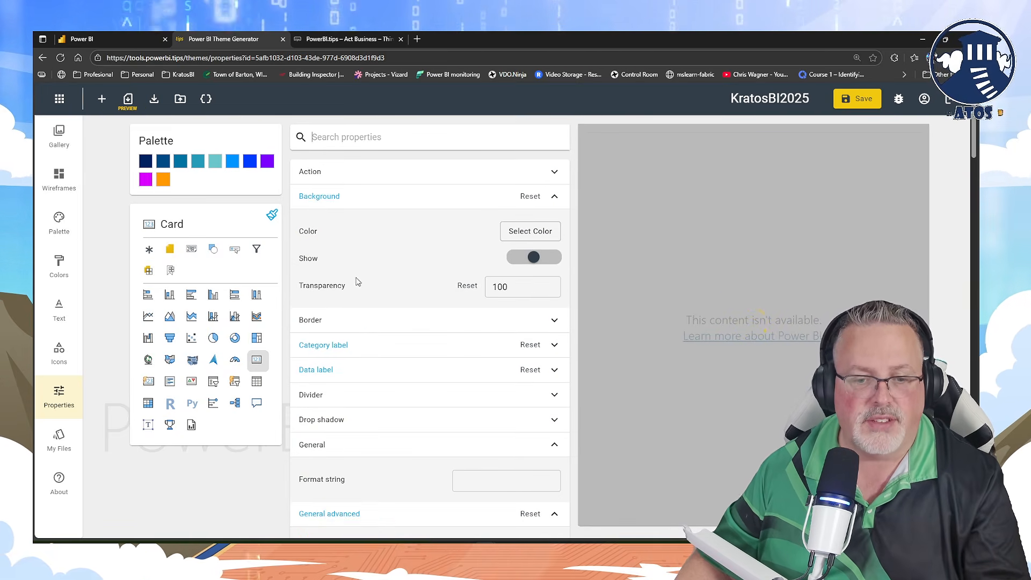
# Search the Card properties for "valu", expand the Data label group and examine all of its settings with the search cleared
pyautogui.scroll(-2, 357, 285)
pyautogui.scroll(2, 362, 242)
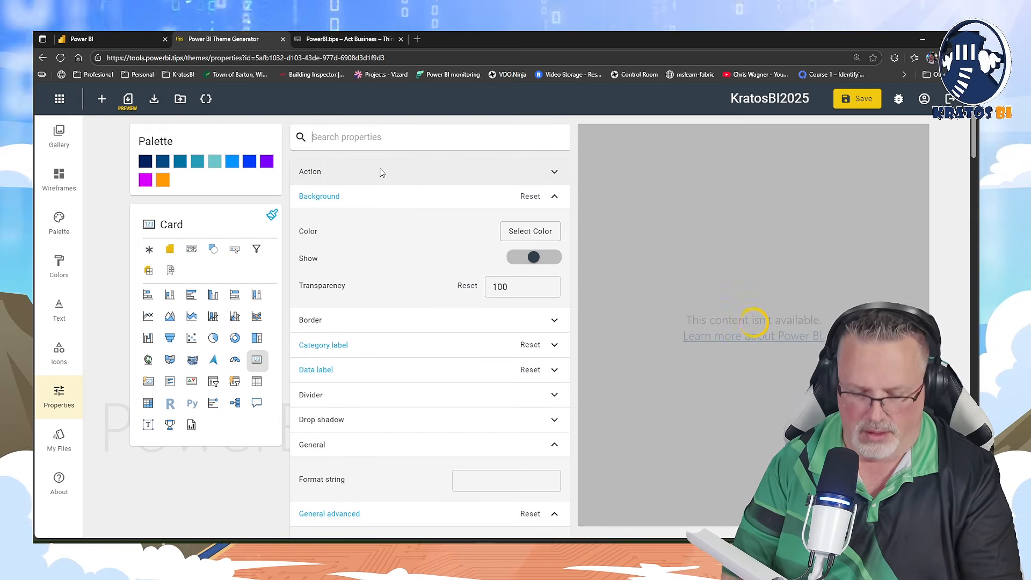
pyautogui.write('val')
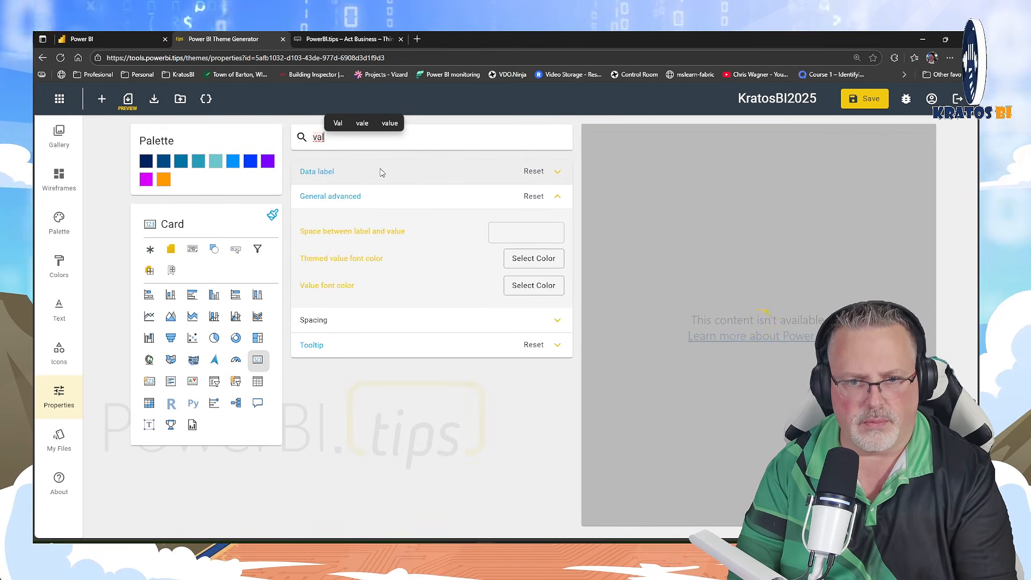
pyautogui.write('u')
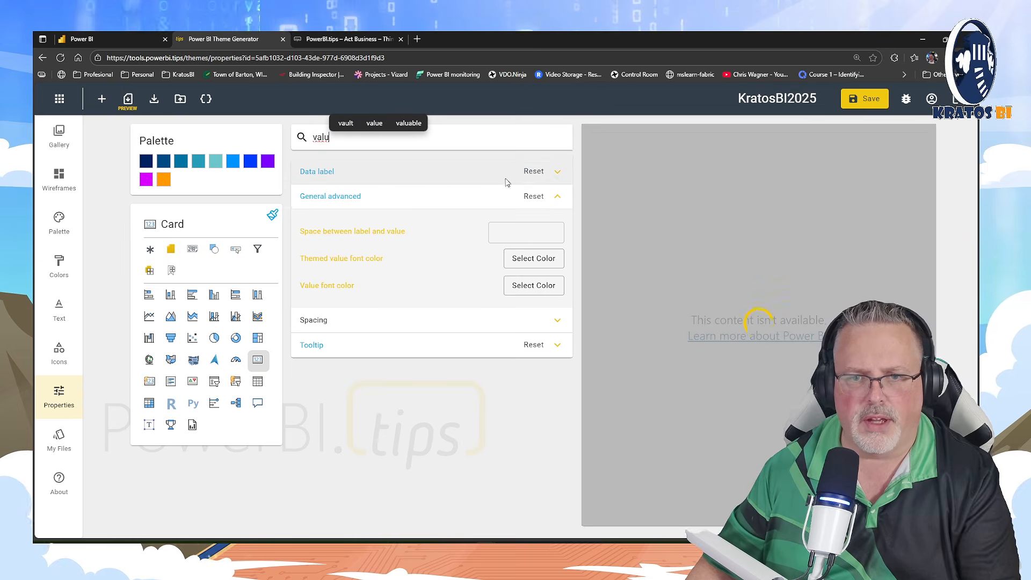
pyautogui.click(557, 175)
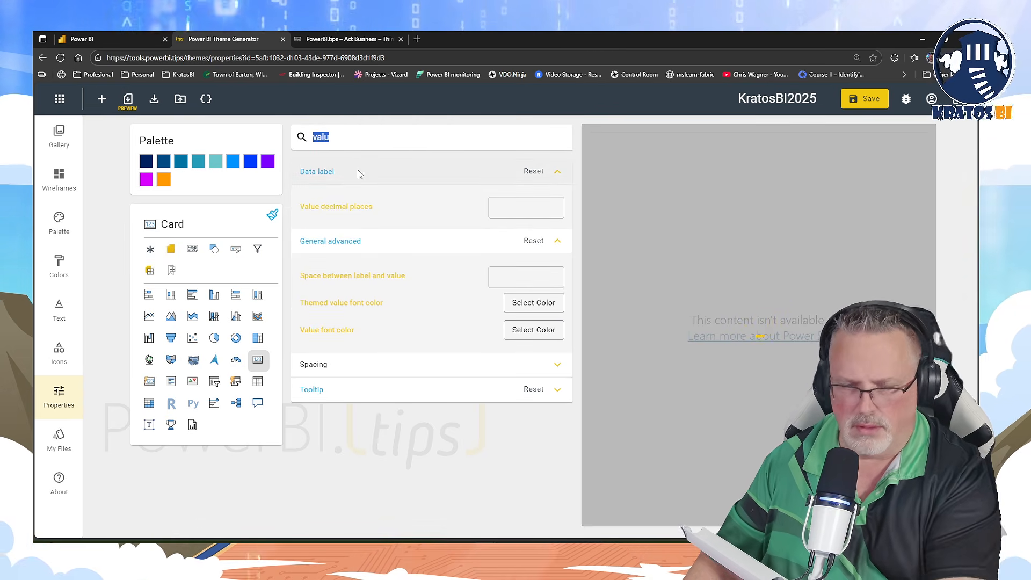
pyautogui.press('BackSpace')
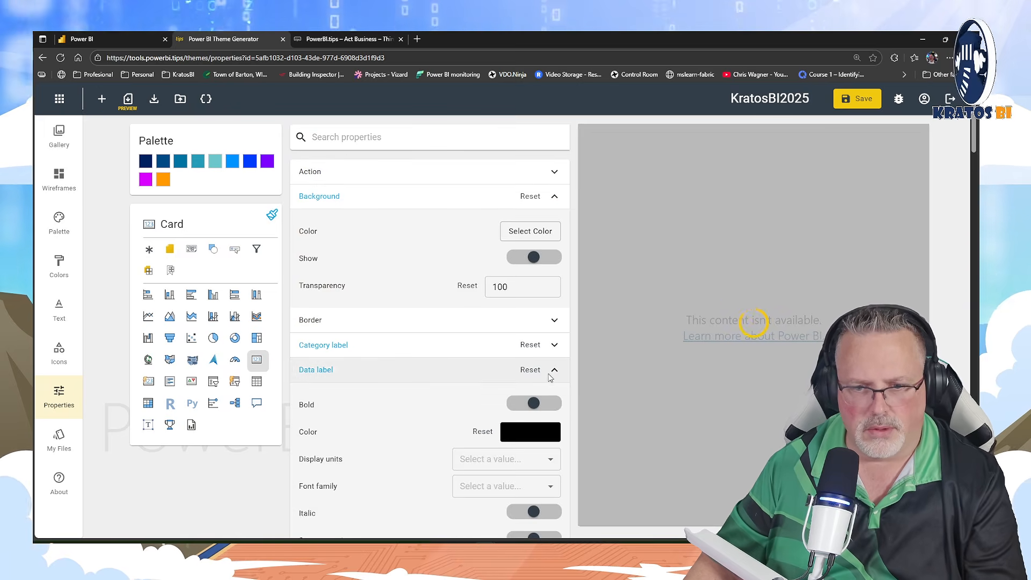
pyautogui.scroll(-3, 527, 365)
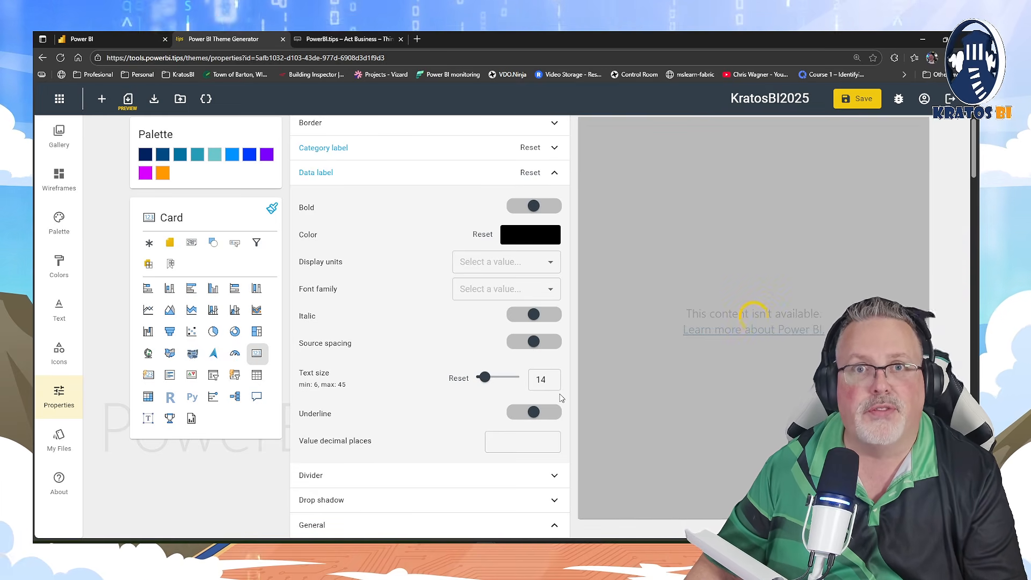
pyautogui.scroll(-1, 522, 394)
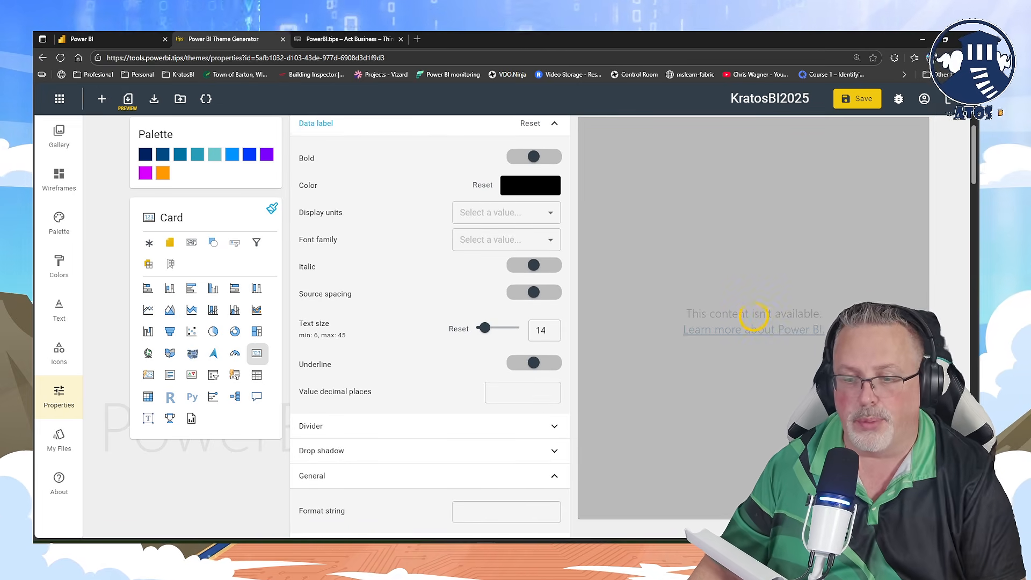
# Bring up the Theme Example report window, and save and download the KratosBI2025 theme from the Theme Generator
pyautogui.moveTo(746, 551)
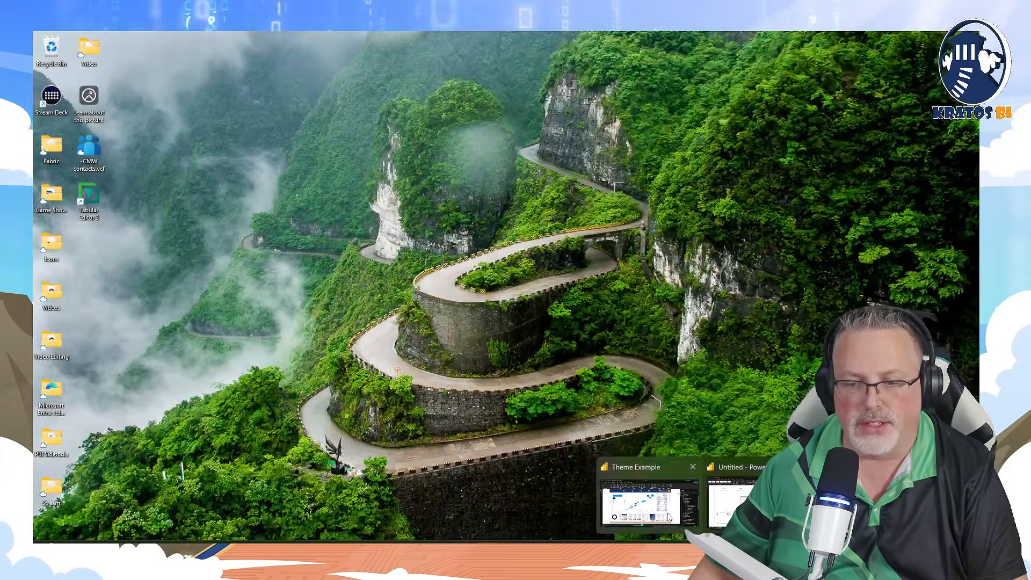
pyautogui.click(668, 513)
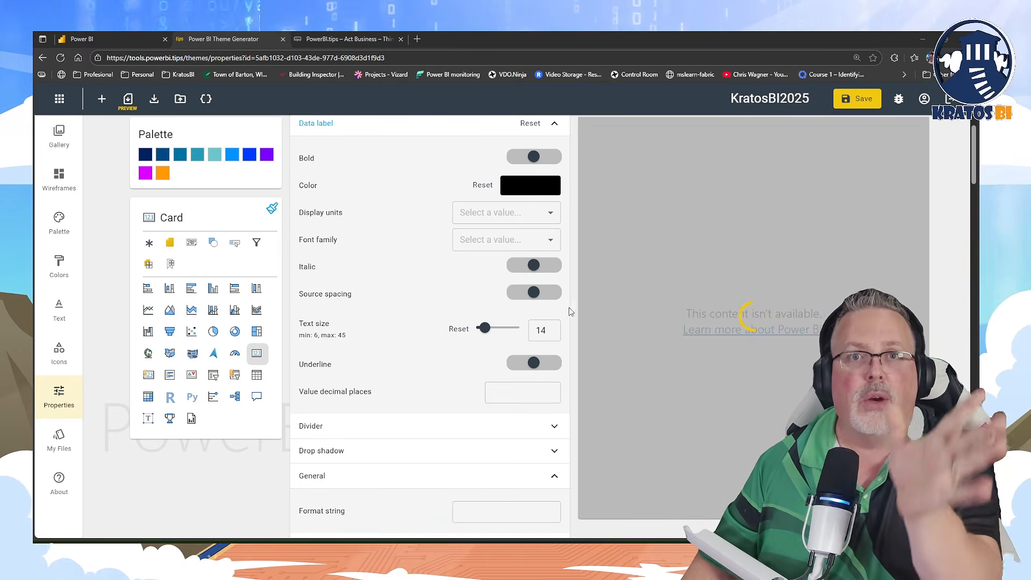
pyautogui.click(858, 102)
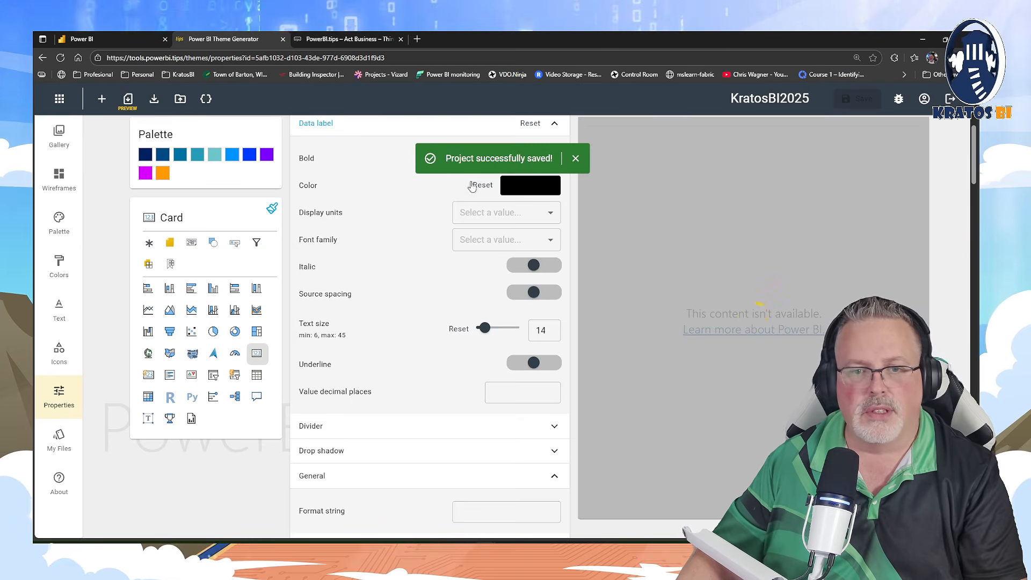
pyautogui.click(154, 100)
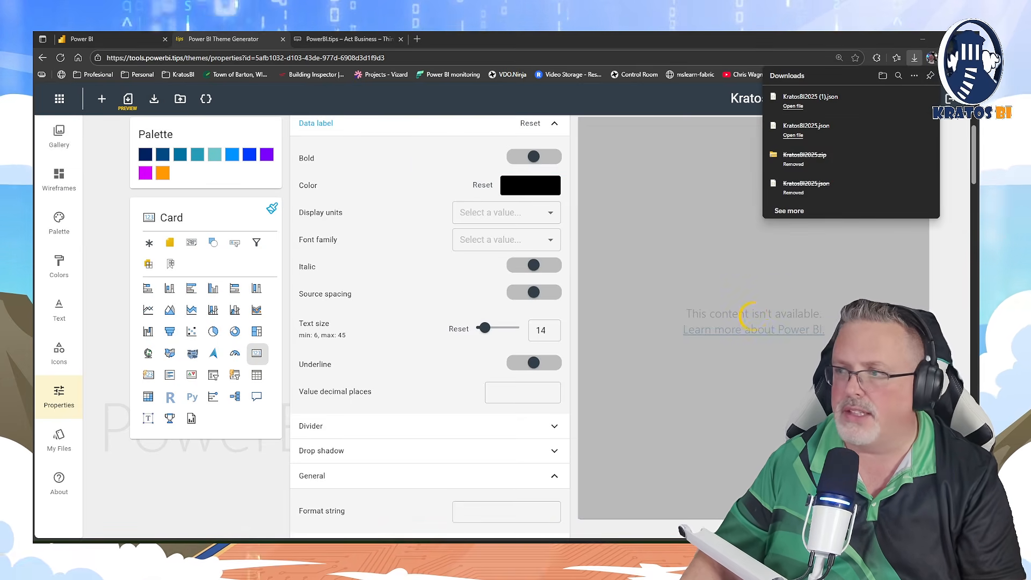
# Switch to the Theme Example report in Power BI Desktop, maximize it, and import the KratosBI2025.json theme file
pyautogui.moveTo(1030, 54); pyautogui.dragTo(822, 105)
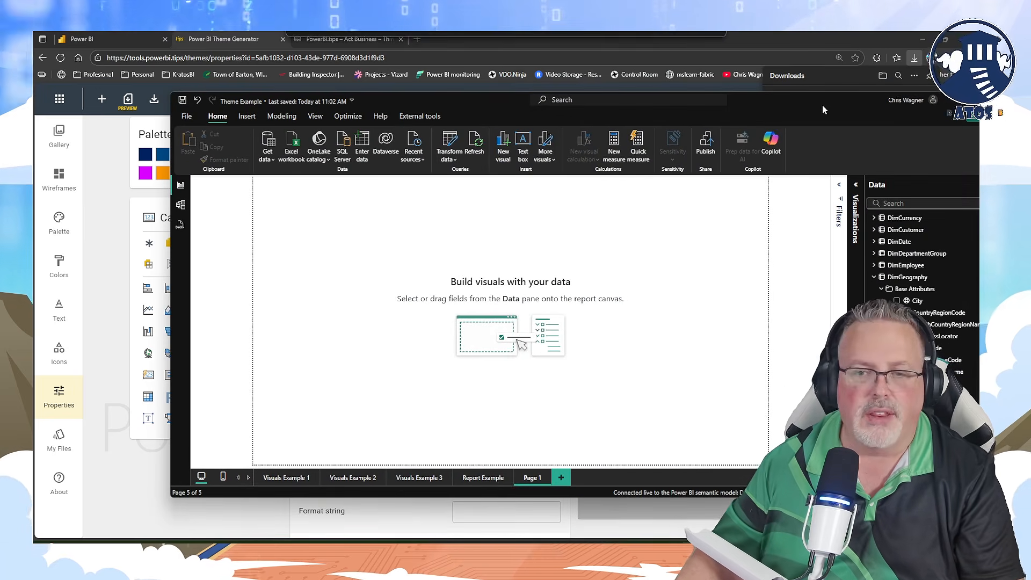
pyautogui.doubleClick(847, 101)
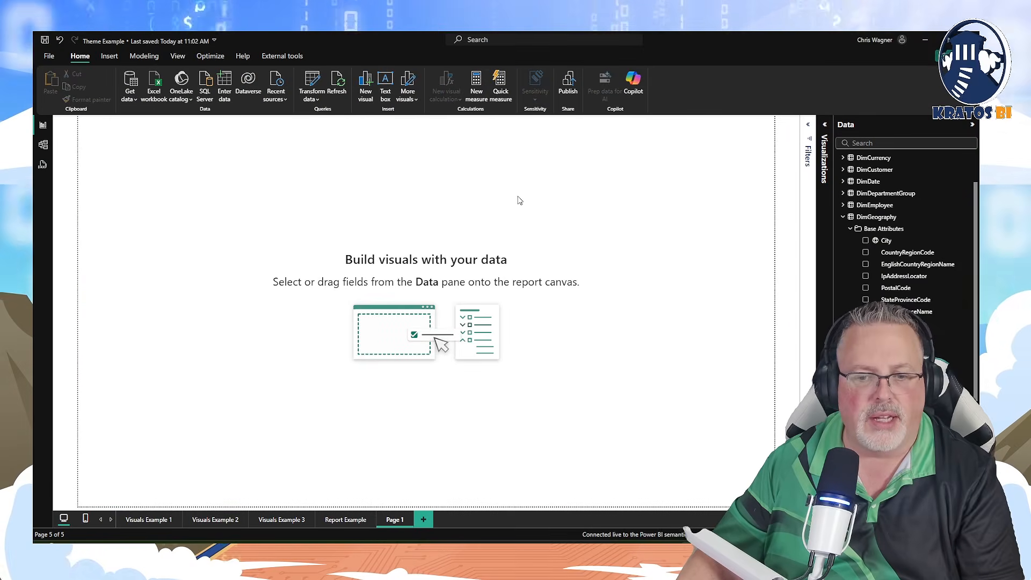
pyautogui.click(178, 56)
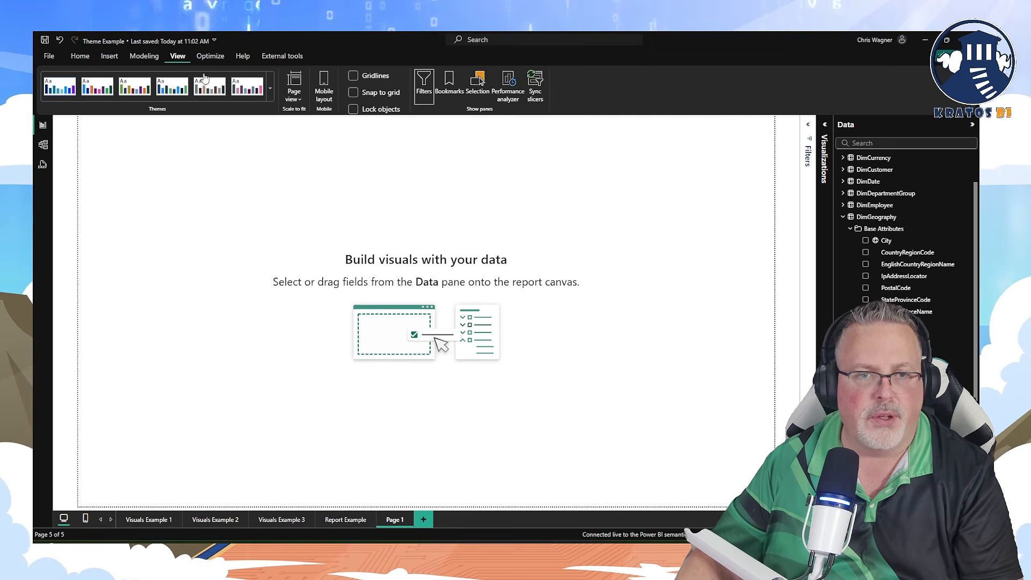
pyautogui.click(269, 88)
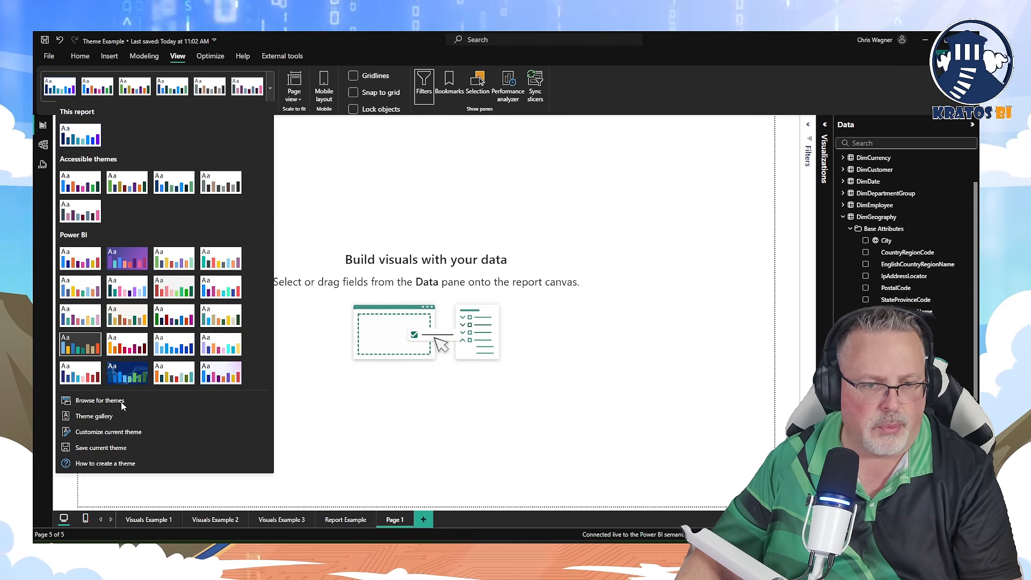
pyautogui.click(86, 400)
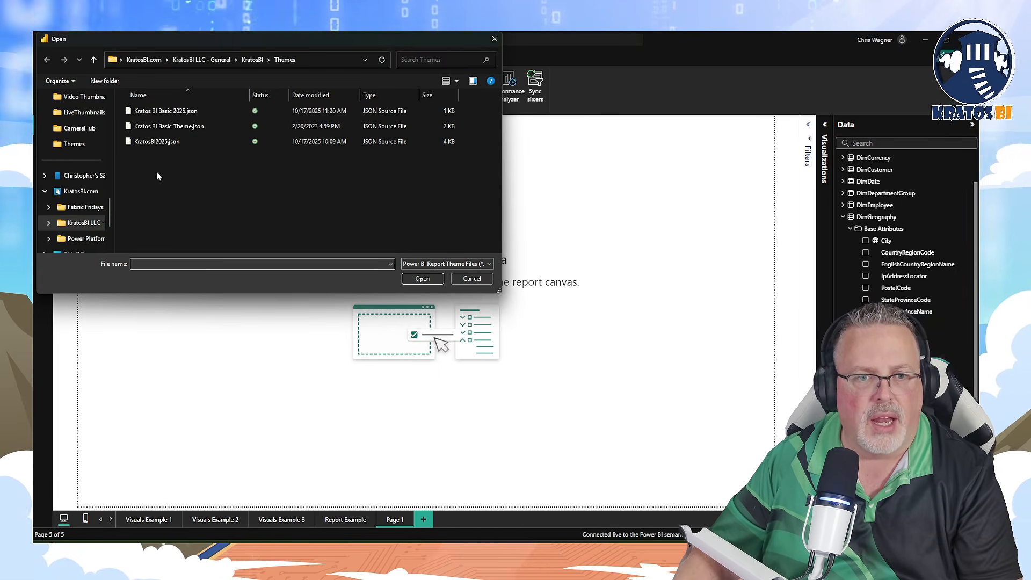
pyautogui.click(154, 142)
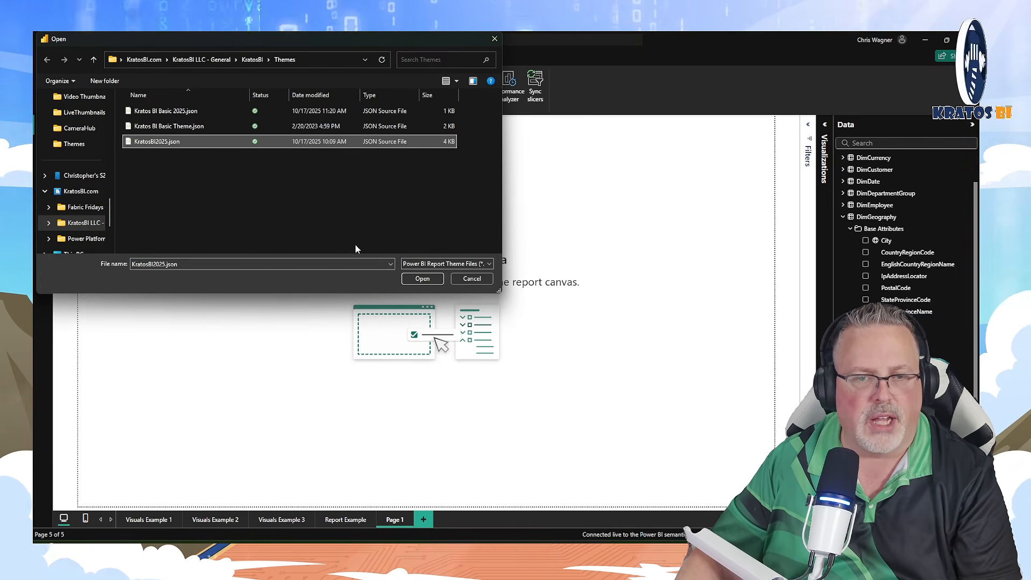
pyautogui.click(423, 279)
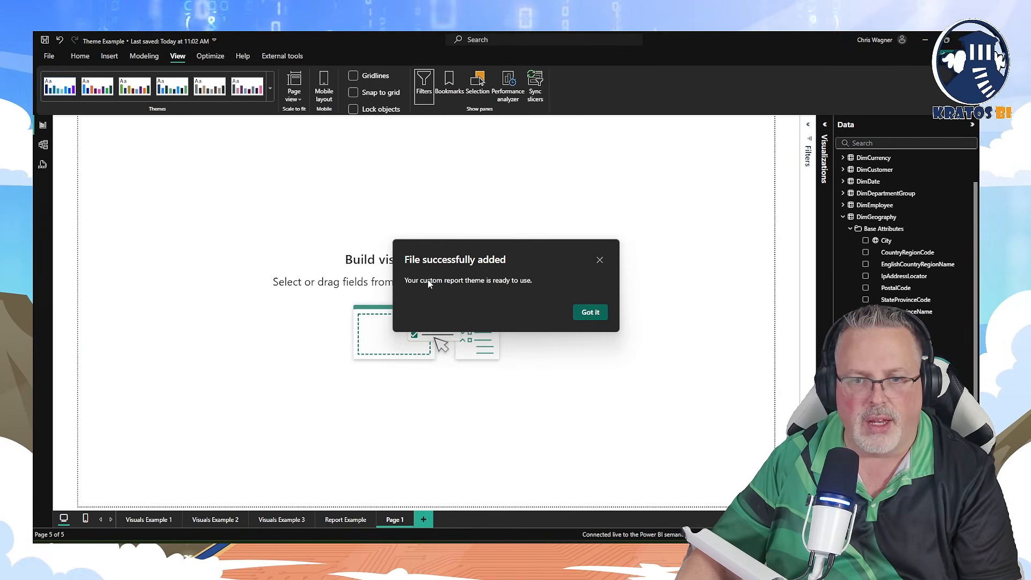
pyautogui.click(593, 314)
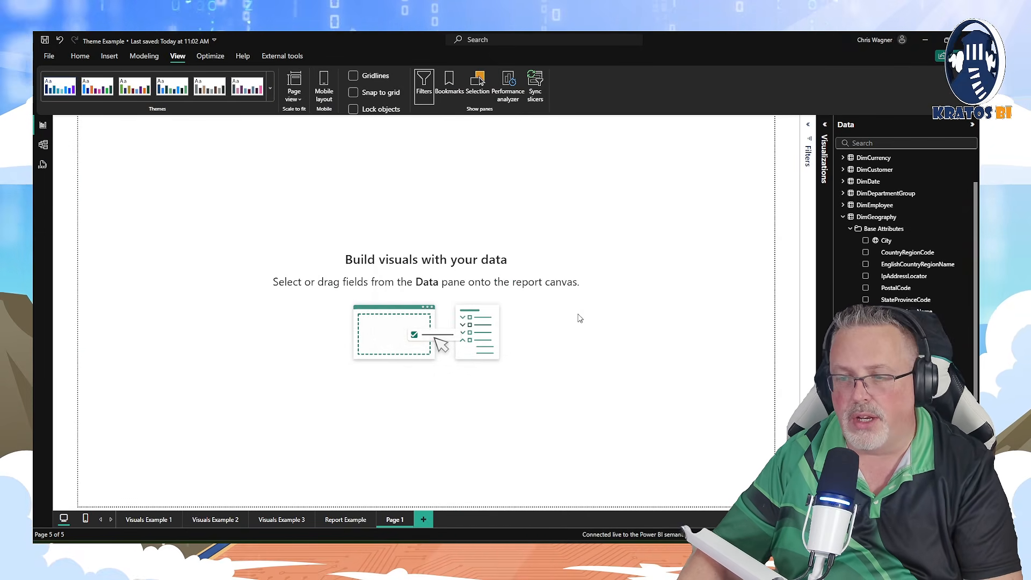
# Add a Card visual to Page 1 that shows the Reseller Sales Amt measure from FactResellerSales
pyautogui.click(843, 217)
pyautogui.click(824, 159)
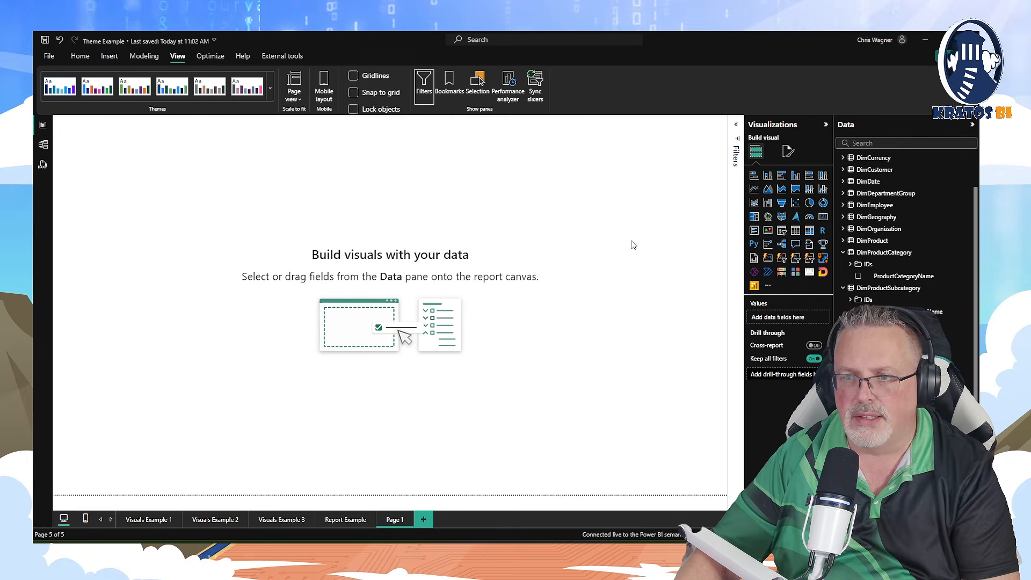
pyautogui.click(825, 223)
pyautogui.scroll(-2, 881, 255)
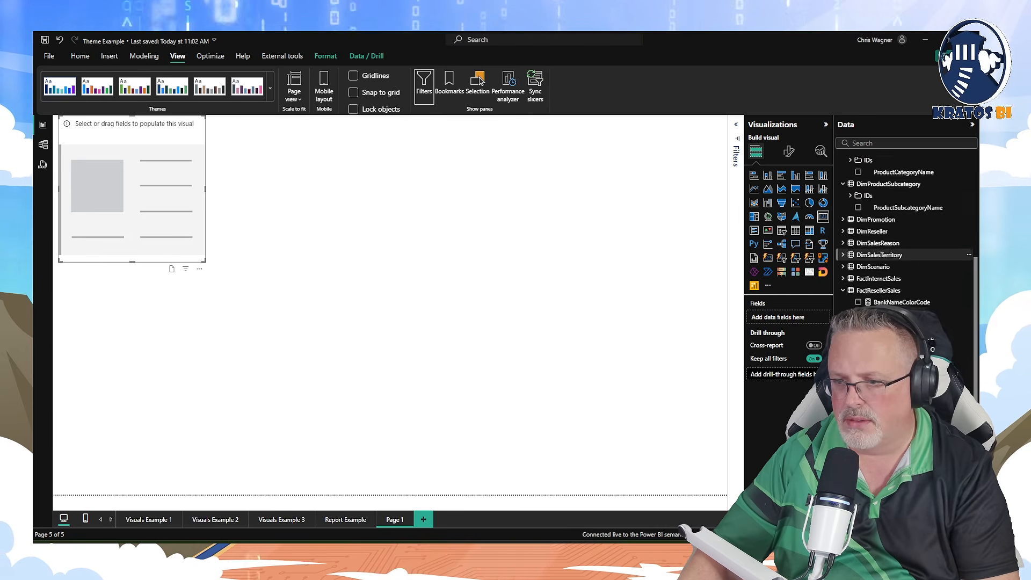
pyautogui.click(866, 316)
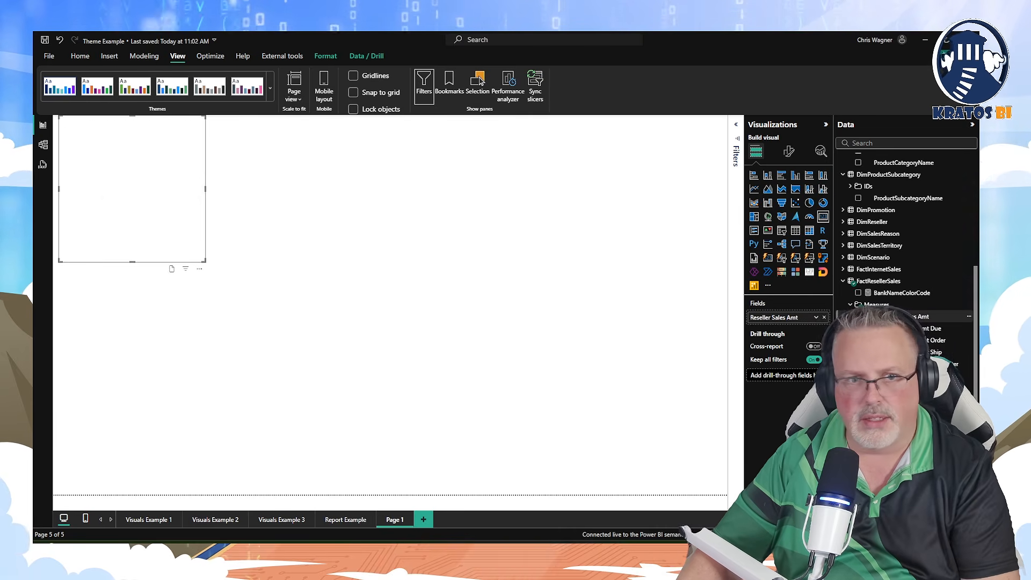
# Create a second visual from Reseller Sales Amt below the first card and convert it to a Card
pyautogui.click(514, 290)
pyautogui.click(859, 316)
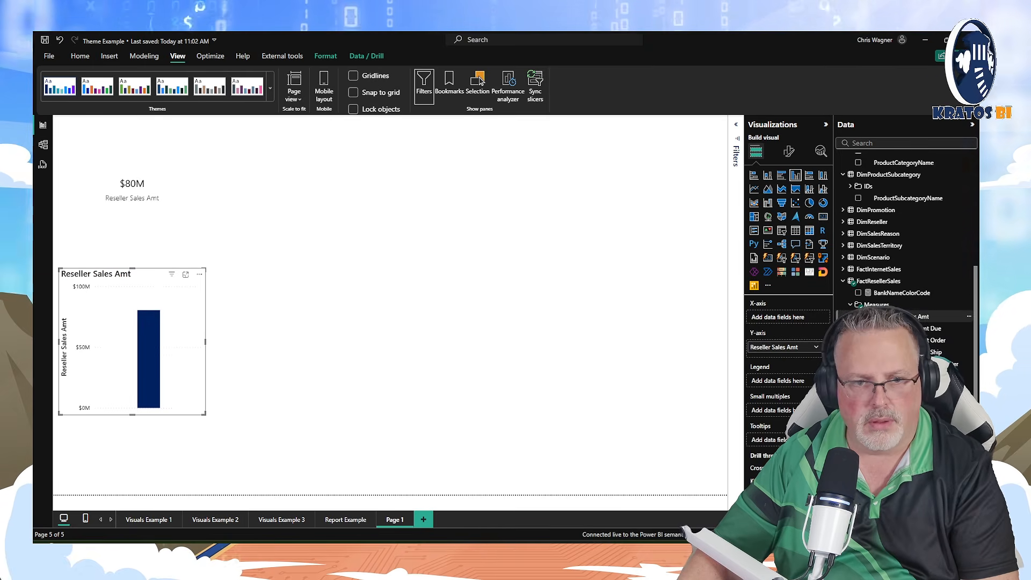
pyautogui.click(824, 217)
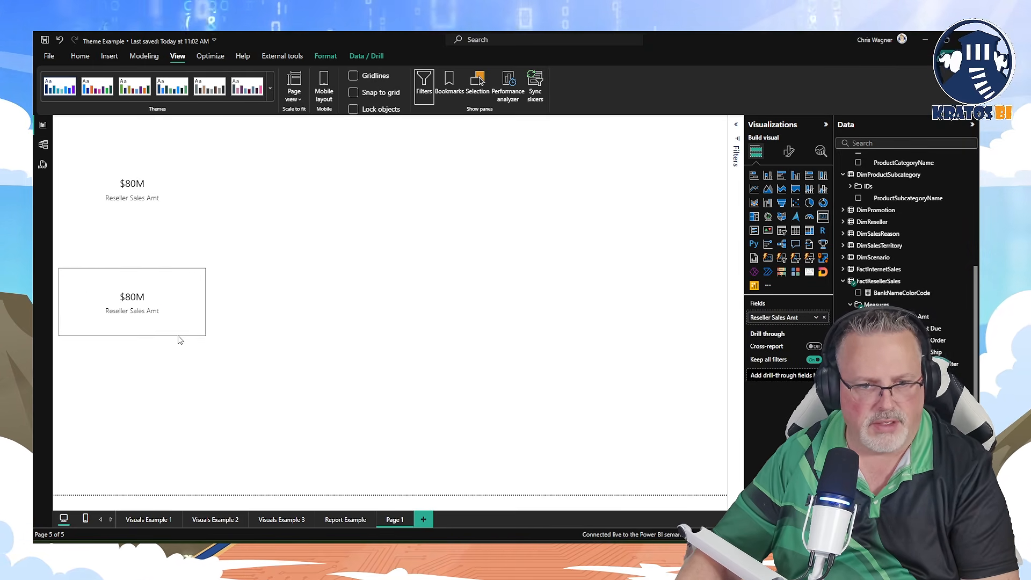
# Move the second card to the right of the first and examine the size settings in its general format properties
pyautogui.click(788, 152)
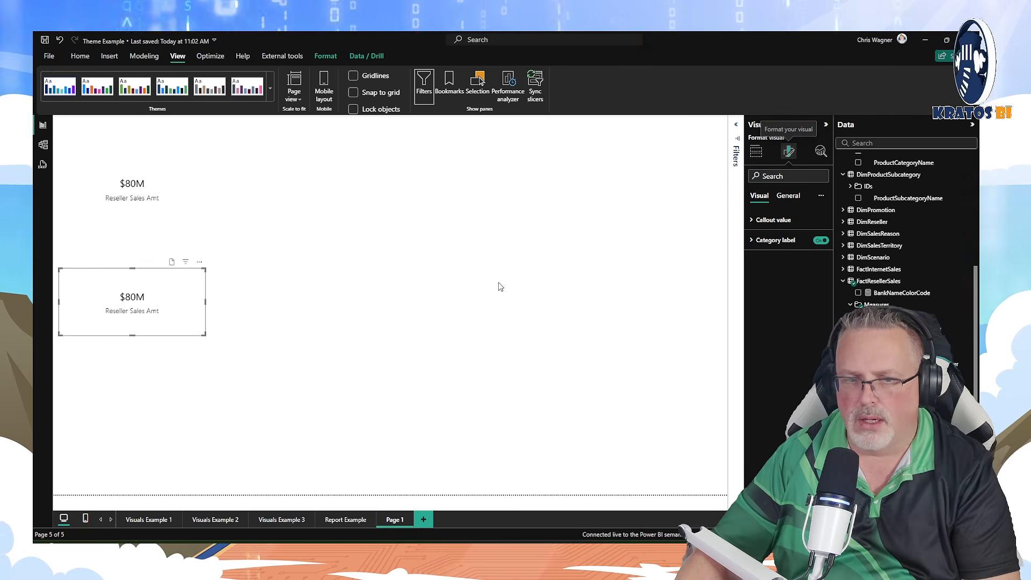
pyautogui.moveTo(184, 280); pyautogui.dragTo(352, 168)
pyautogui.click(789, 195)
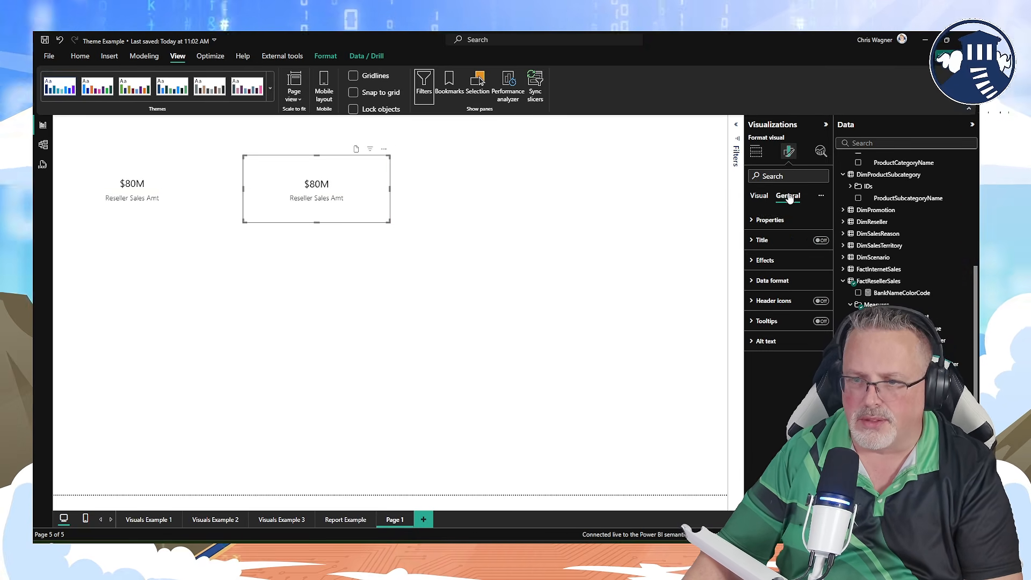
pyautogui.click(772, 225)
pyautogui.click(772, 226)
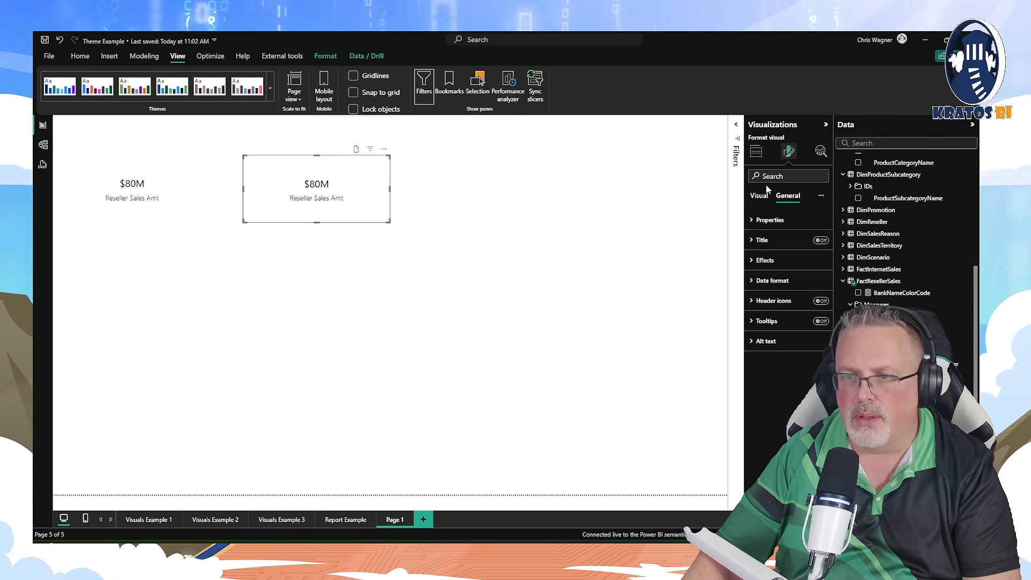
pyautogui.click(769, 220)
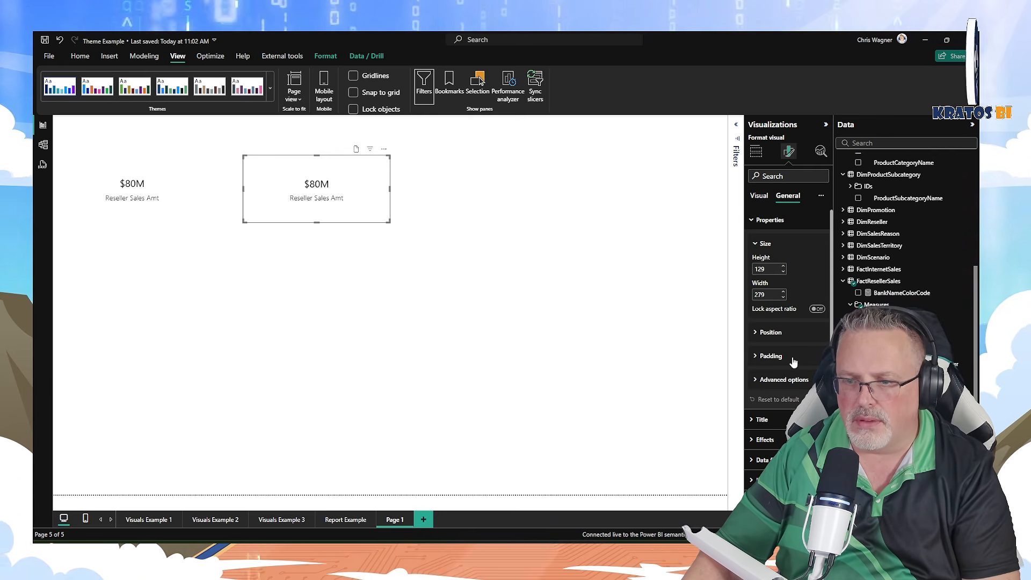
pyautogui.click(559, 220)
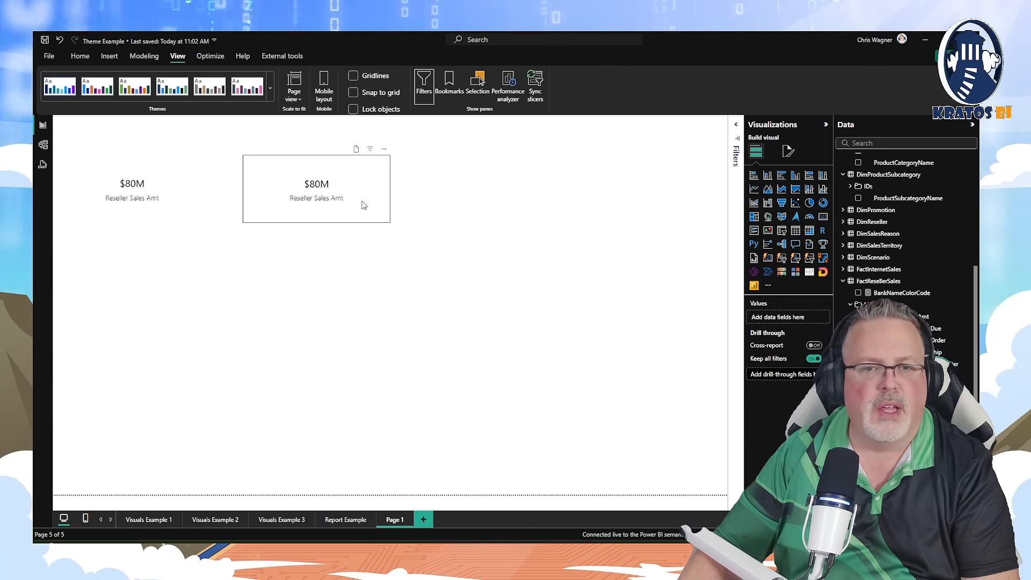
# Shrink the second Reseller Sales Amt card so its frame fits closely around the value and label, and deselect it
pyautogui.click(350, 201)
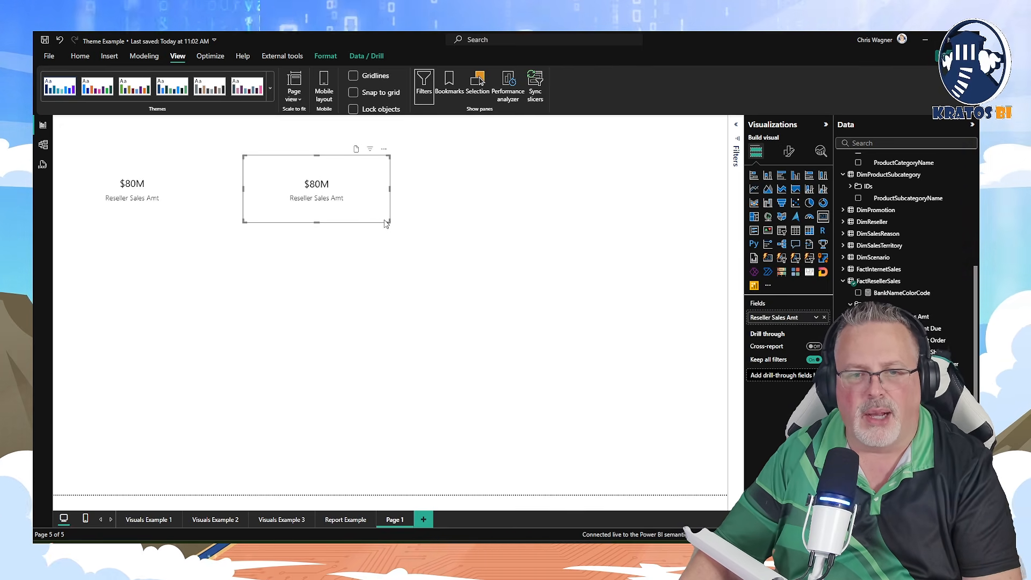
pyautogui.moveTo(389, 221); pyautogui.dragTo(340, 168)
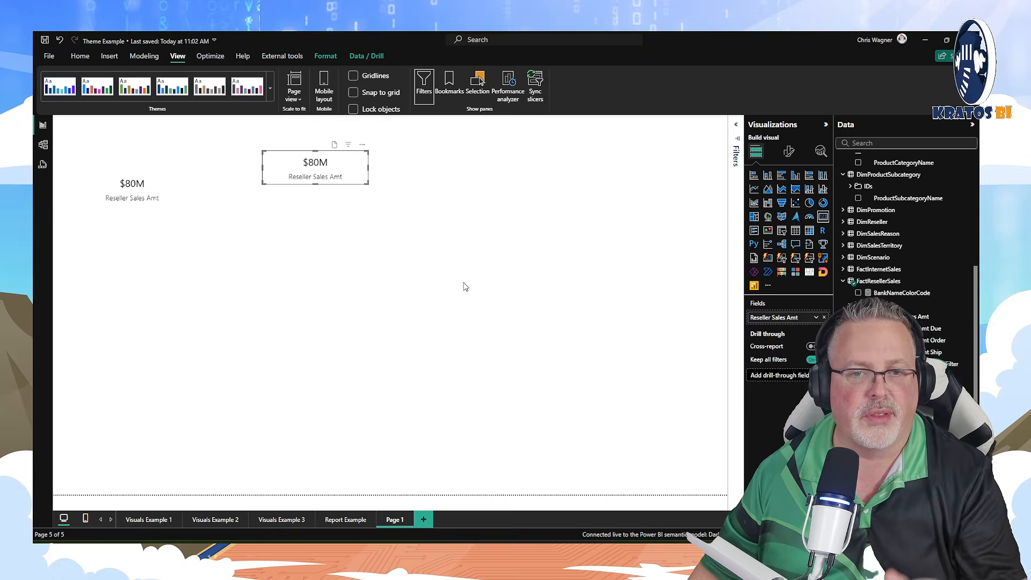
pyautogui.moveTo(465, 283); pyautogui.dragTo(85, 127)
pyautogui.click(388, 272)
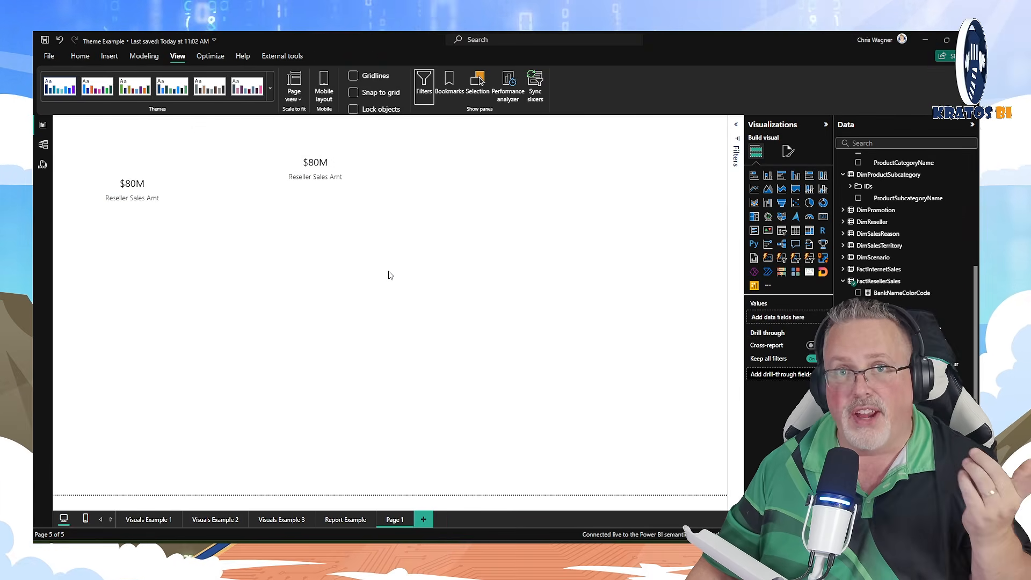